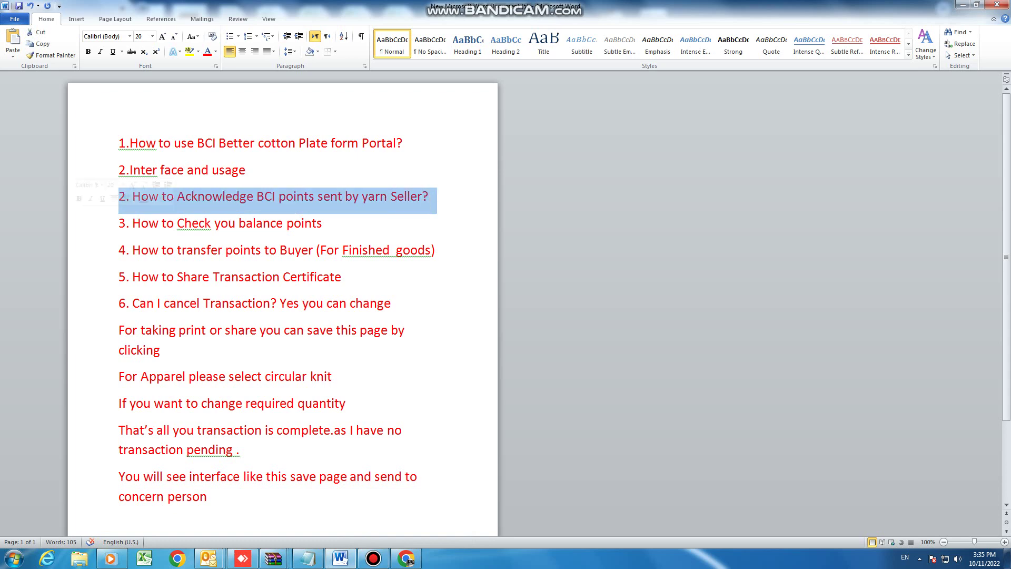
Step: Switch to the Better Cotton Platform in Chrome, open the transactions overview and look at a yarn transaction's details
{"action": "left_click", "coordinate": [406, 559]}
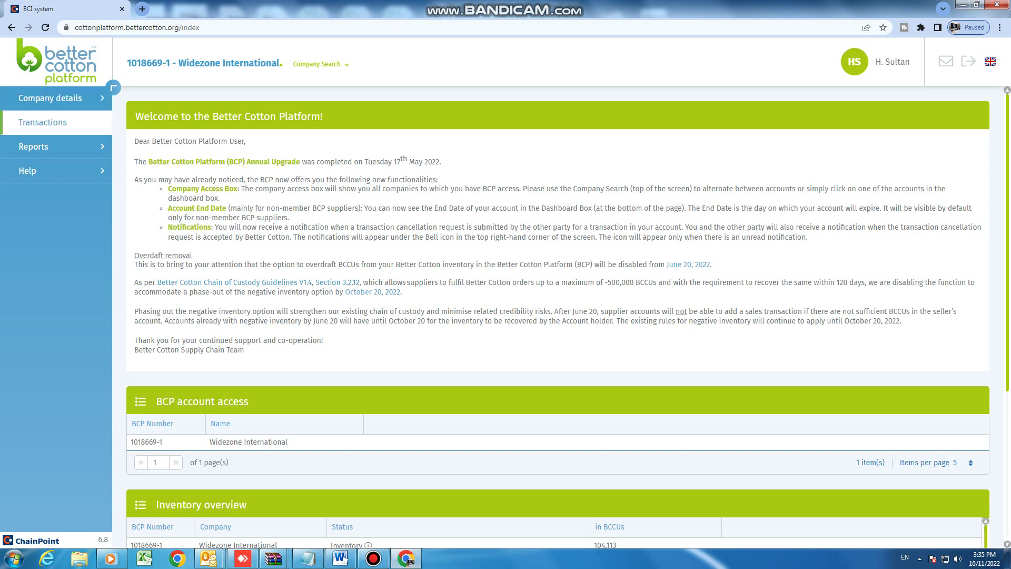
{"action": "left_click", "coordinate": [42, 123]}
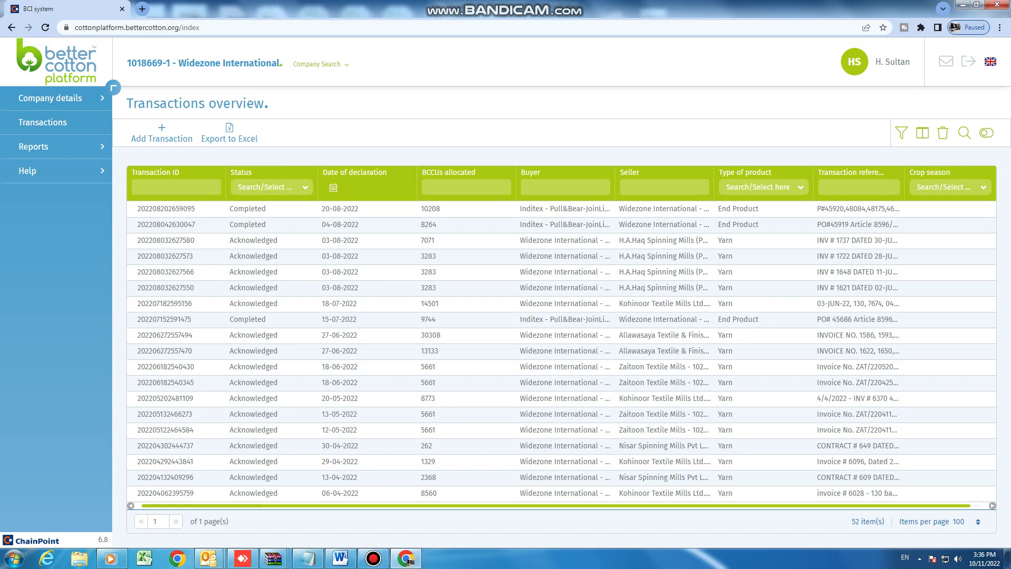
{"action": "mouse_move", "coordinate": [405, 558]}
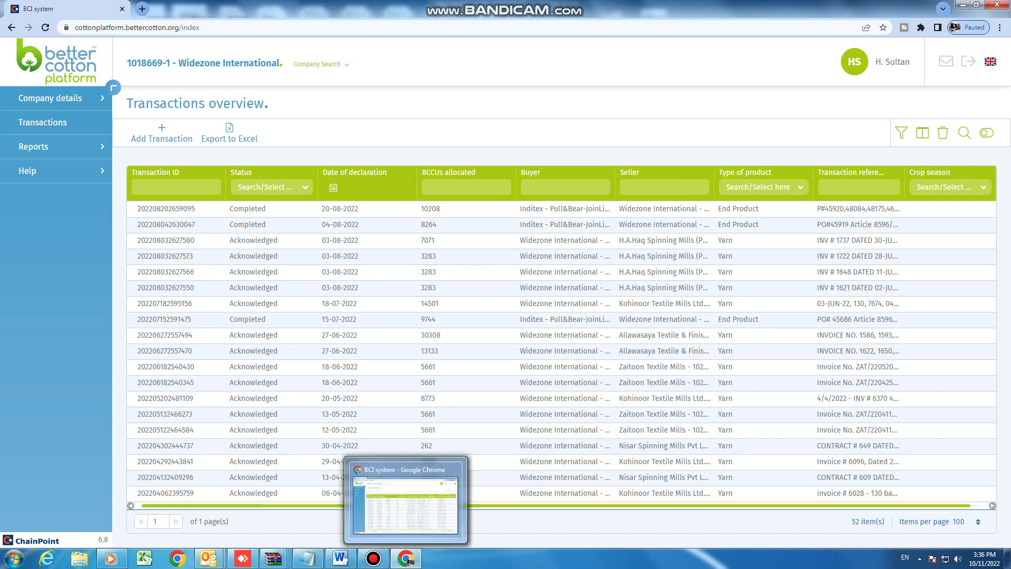
{"action": "left_click", "coordinate": [406, 558]}
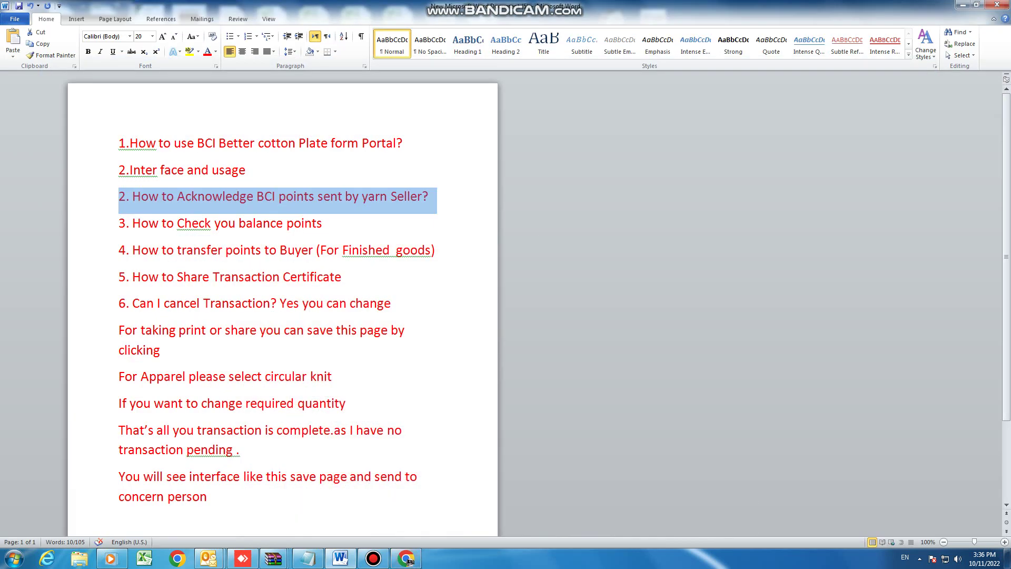
{"action": "left_click", "coordinate": [405, 558]}
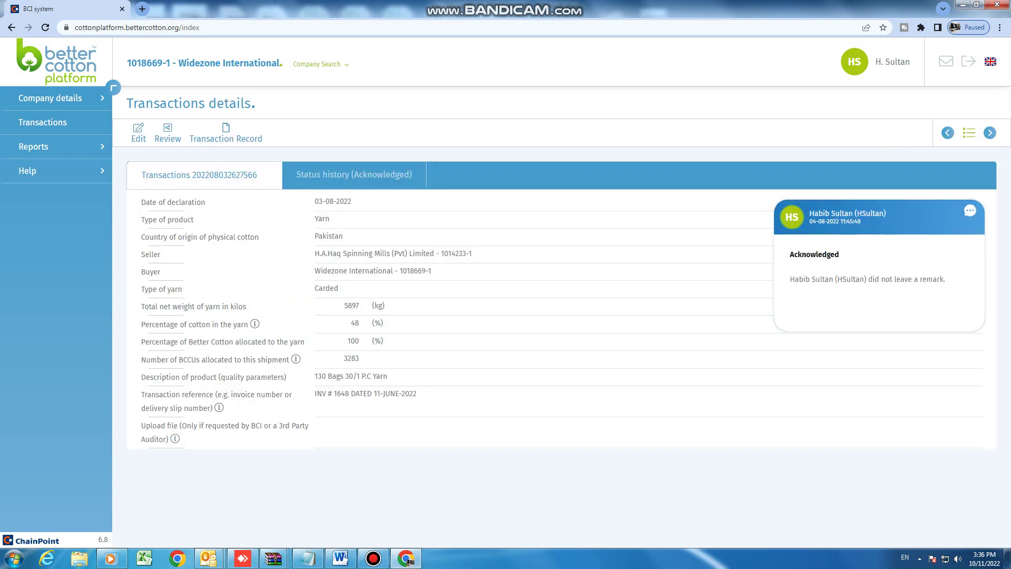
{"action": "left_click", "coordinate": [11, 27]}
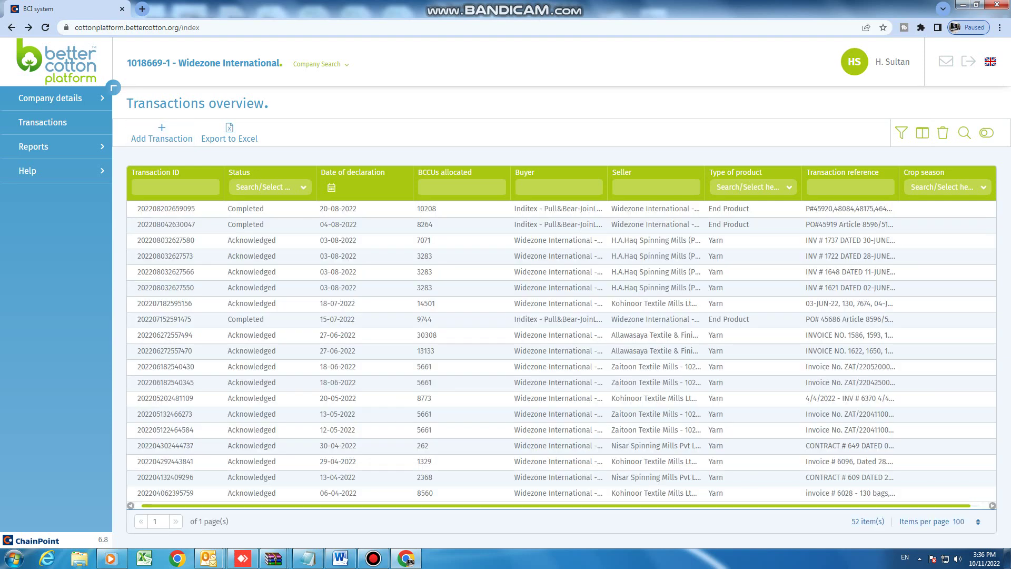
{"action": "left_click", "coordinate": [161, 133]}
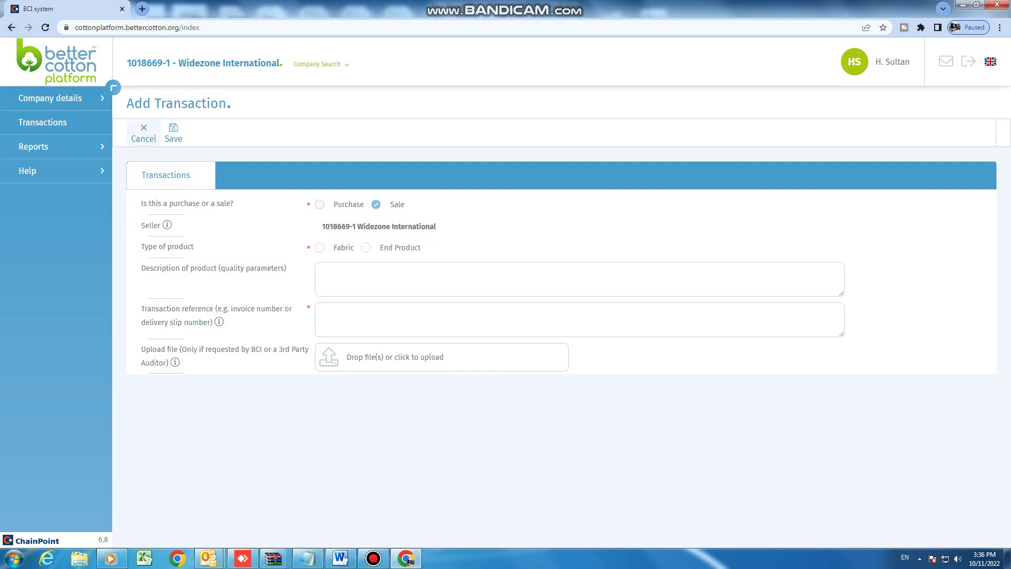
{"action": "left_click", "coordinate": [143, 134]}
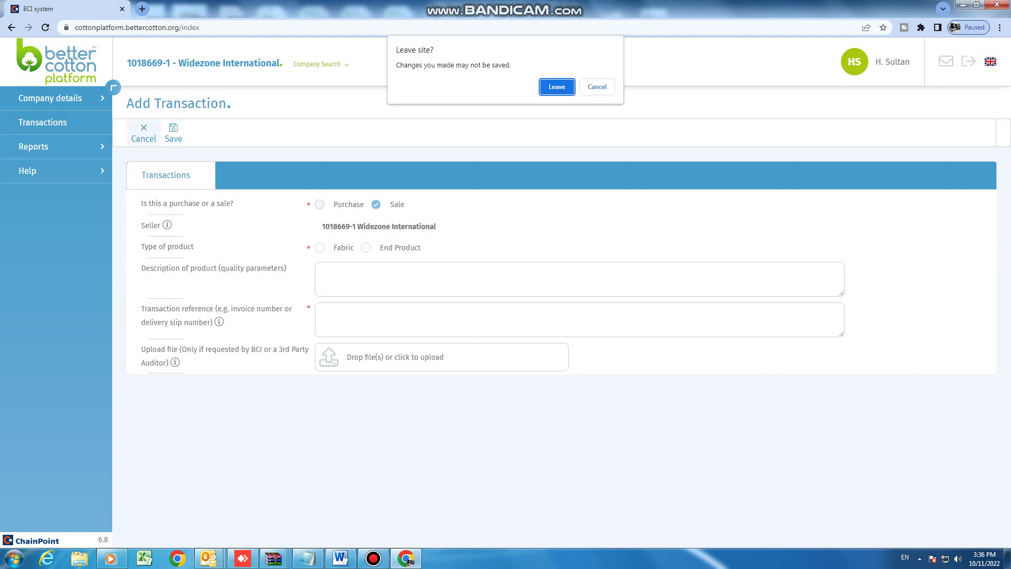
{"action": "key", "text": "Return"}
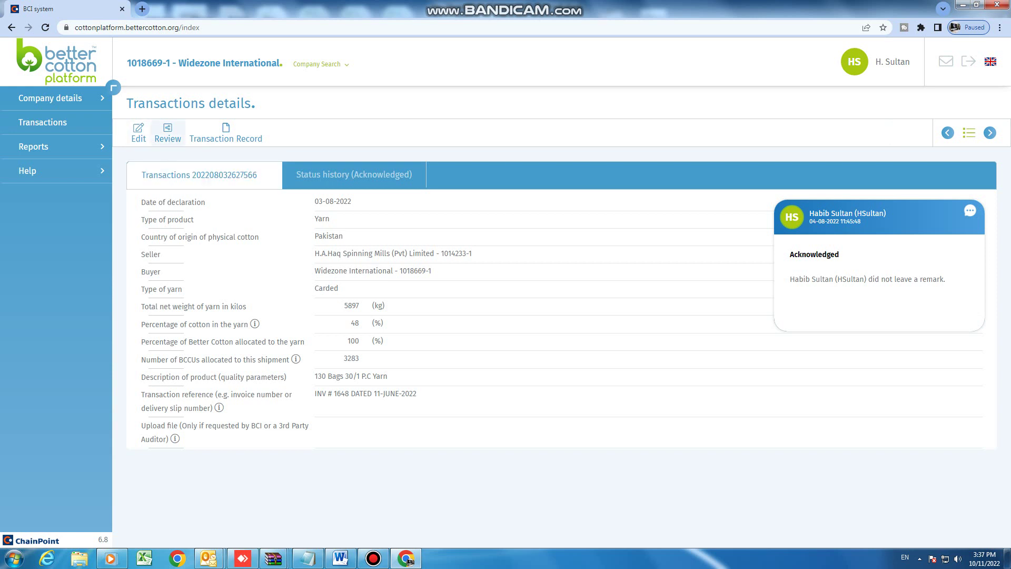
Step: Draft the yarn transaction's review comment "You will see here Acknowledge option because I have already acknowledge click on acknowledge" and discard the review
{"action": "left_click", "coordinate": [168, 133]}
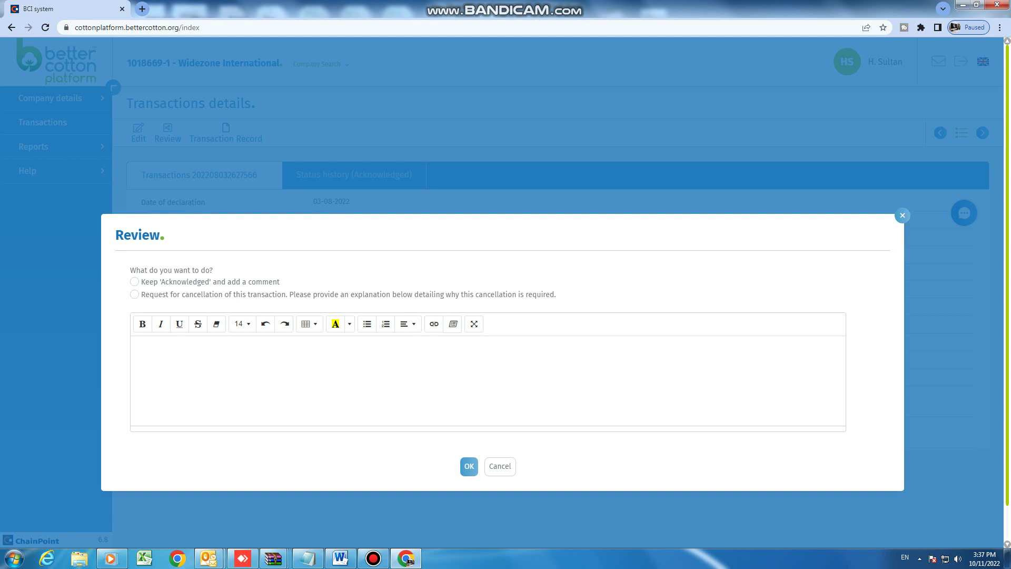
{"action": "type", "text": "You will see here Acknowledge option"}
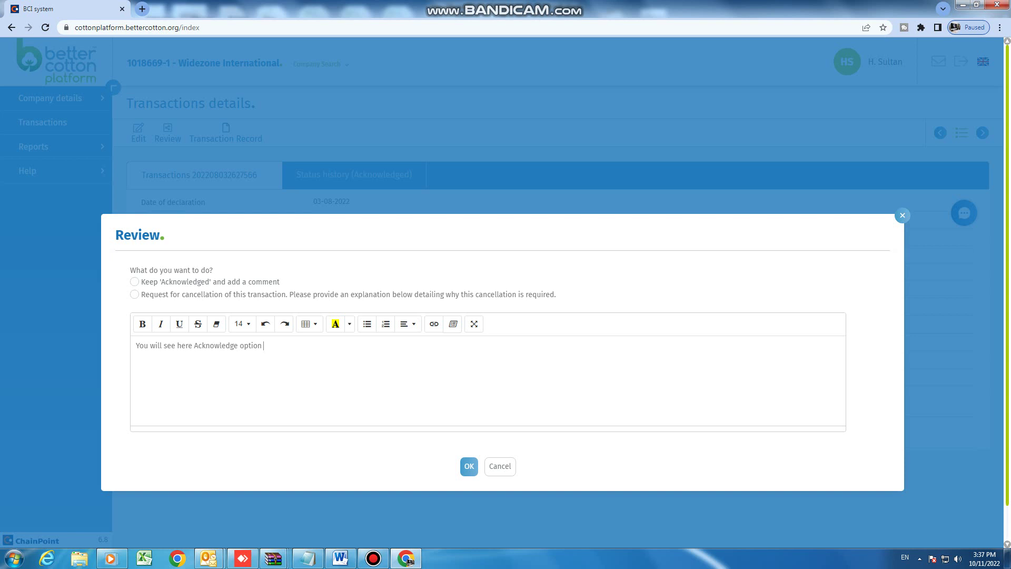
{"action": "type", "text": " because iI have already acknowledg"}
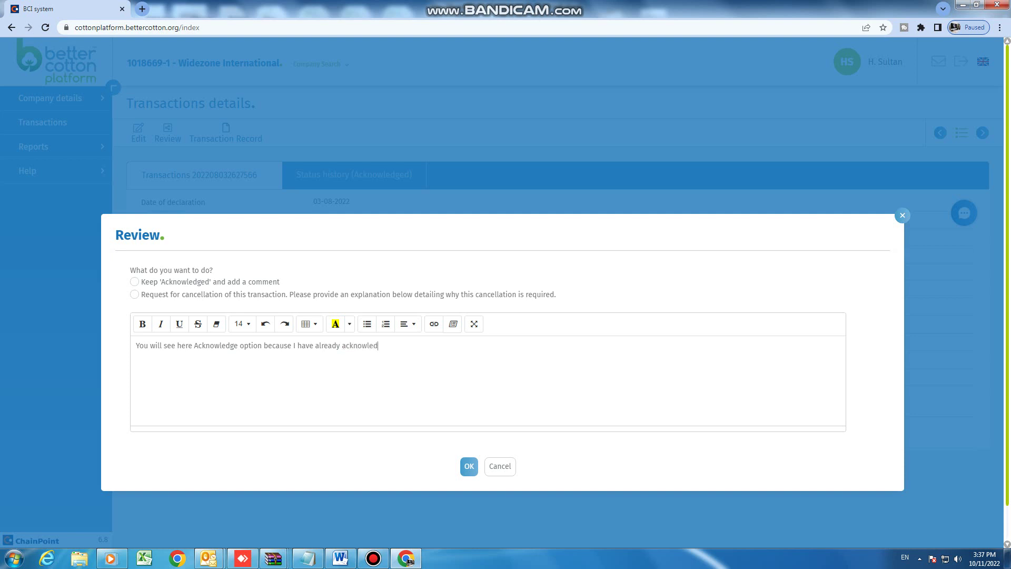
{"action": "type", "text": "e"}
{"action": "type", "text": "click on acknowledge"}
{"action": "left_click_drag", "start_coordinate": [419, 346], "coordinate": [458, 345]}
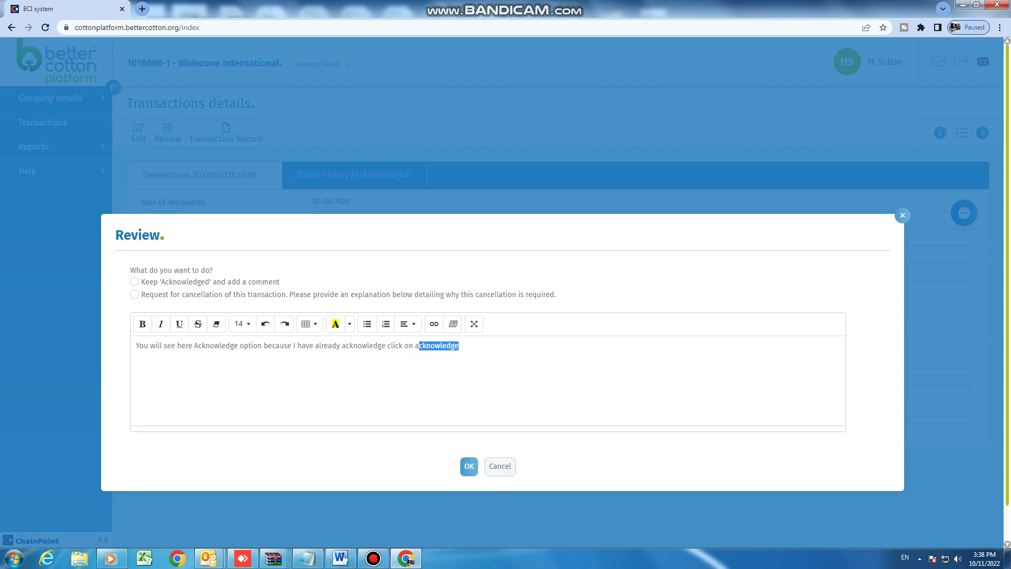
{"action": "left_click", "coordinate": [500, 465]}
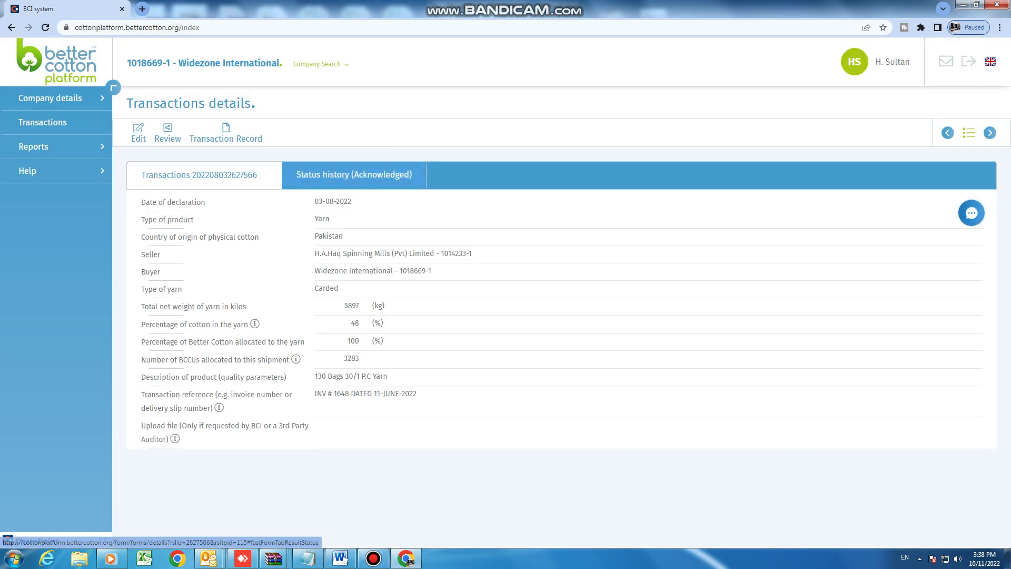
Step: Highlight the line "3. How to Check you balance points" in the Word document and return to Chrome
{"action": "left_click", "coordinate": [340, 558]}
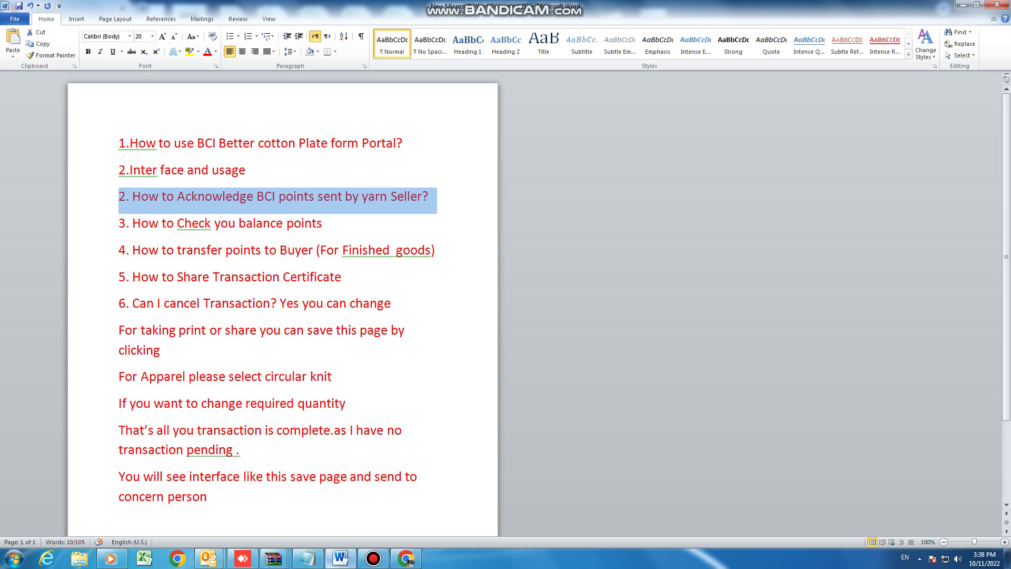
{"action": "left_click_drag", "start_coordinate": [119, 223], "coordinate": [332, 224]}
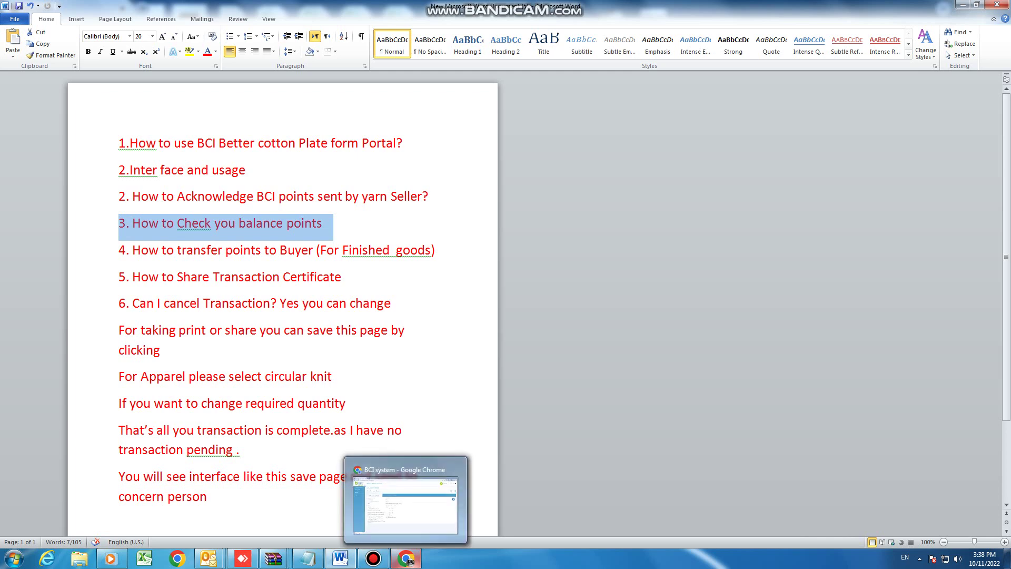
{"action": "left_click", "coordinate": [405, 557]}
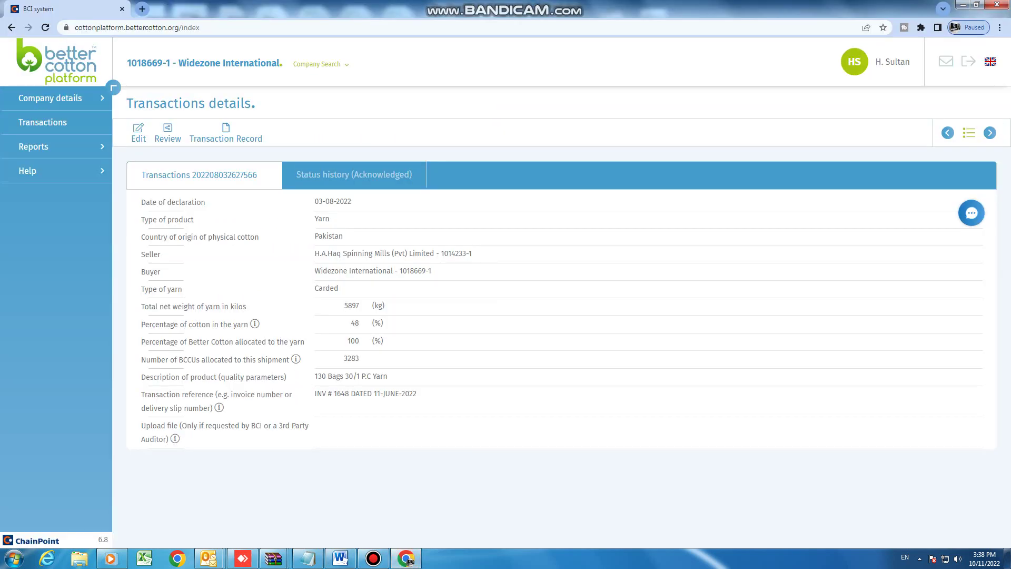
Step: Examine the company's BCCU balance in the Inventory overview on the platform's home page
{"action": "scroll", "coordinate": [562, 263], "scroll_direction": "down", "scroll_amount": 1}
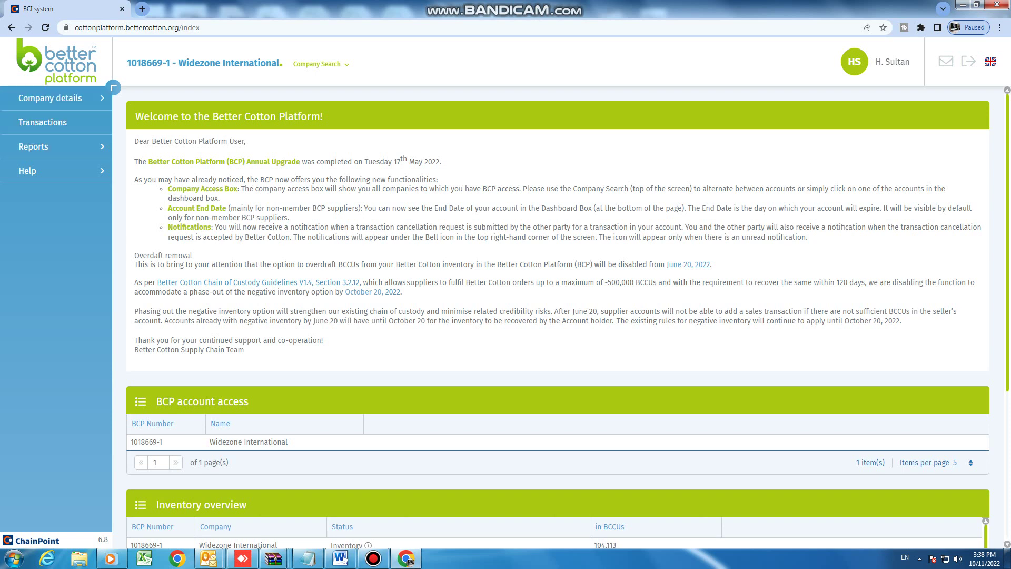
{"action": "scroll", "coordinate": [558, 316], "scroll_direction": "down", "scroll_amount": 3}
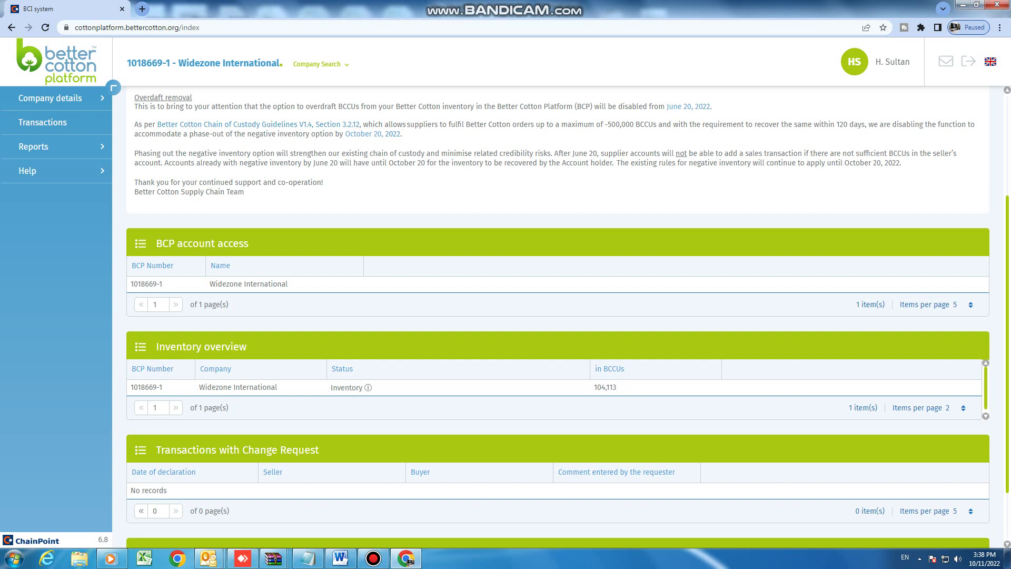
{"action": "scroll", "coordinate": [558, 316], "scroll_direction": "down", "scroll_amount": 1}
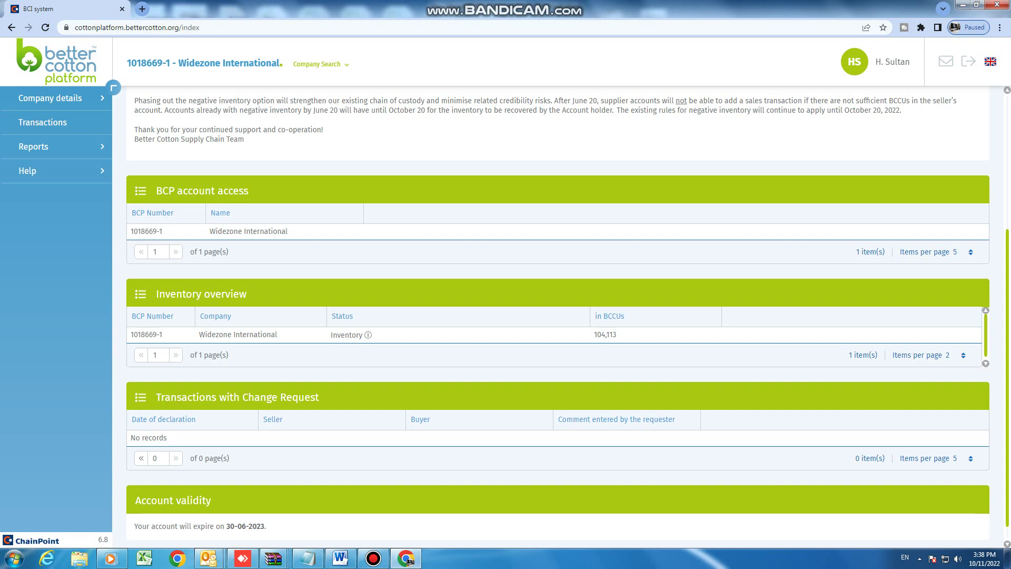
{"action": "left_click_drag", "start_coordinate": [171, 294], "coordinate": [258, 294]}
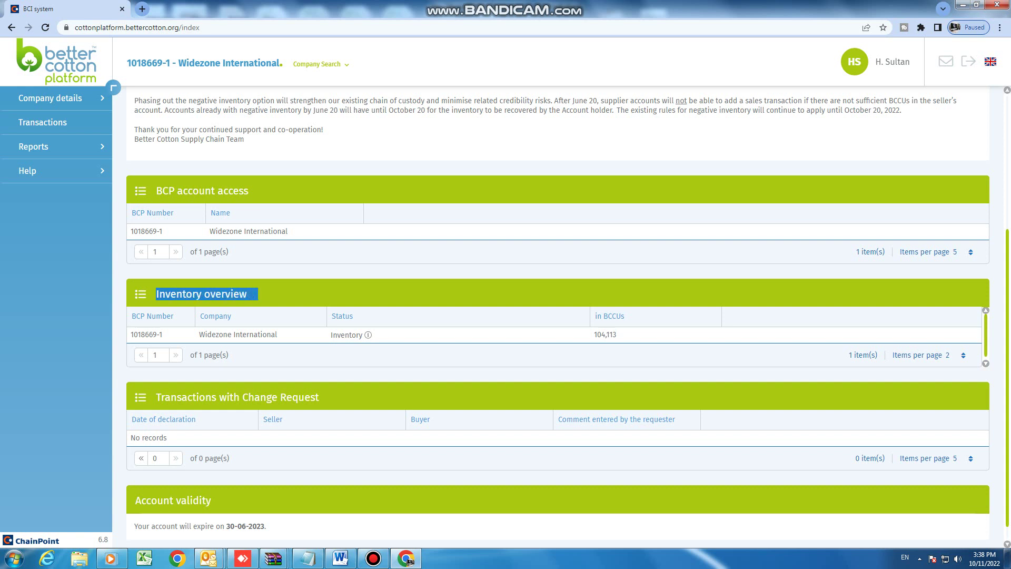
{"action": "left_click_drag", "start_coordinate": [130, 335], "coordinate": [278, 354]}
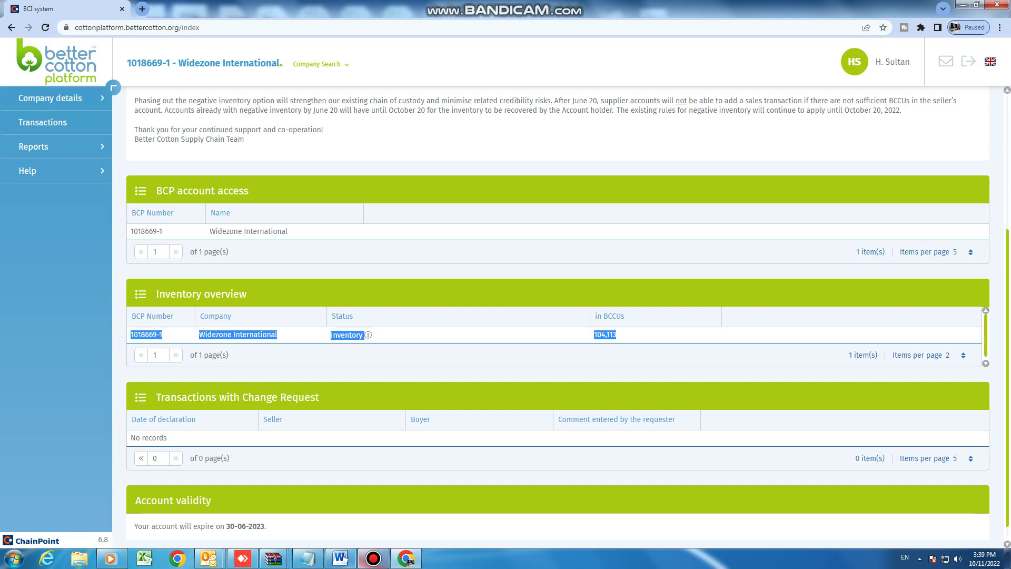
Step: Highlight the line "4. How to transfer points to Buyer (For Finished goods)" in the Word document and return to Chrome
{"action": "left_click", "coordinate": [341, 558]}
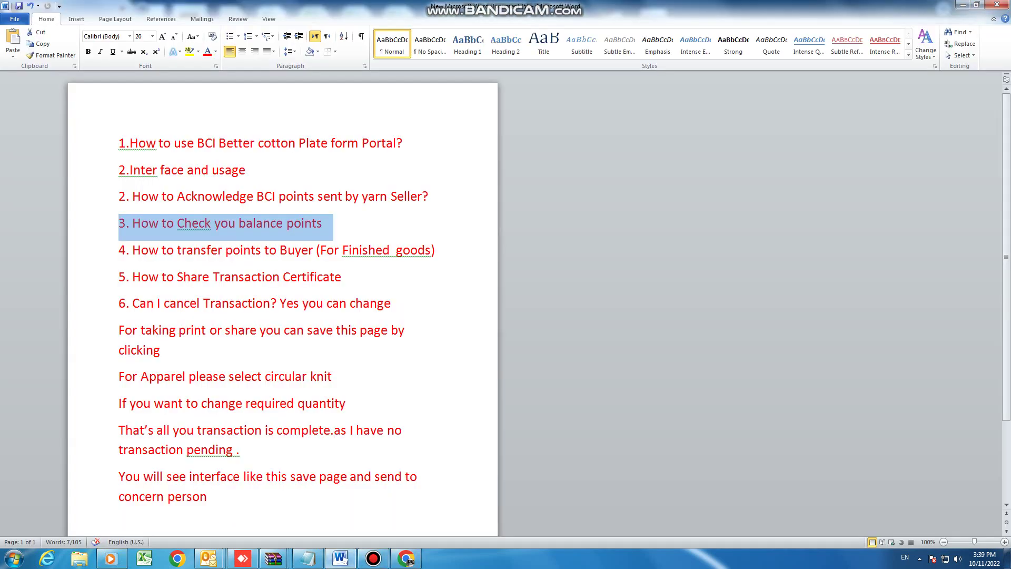
{"action": "left_click_drag", "start_coordinate": [119, 250], "coordinate": [431, 251]}
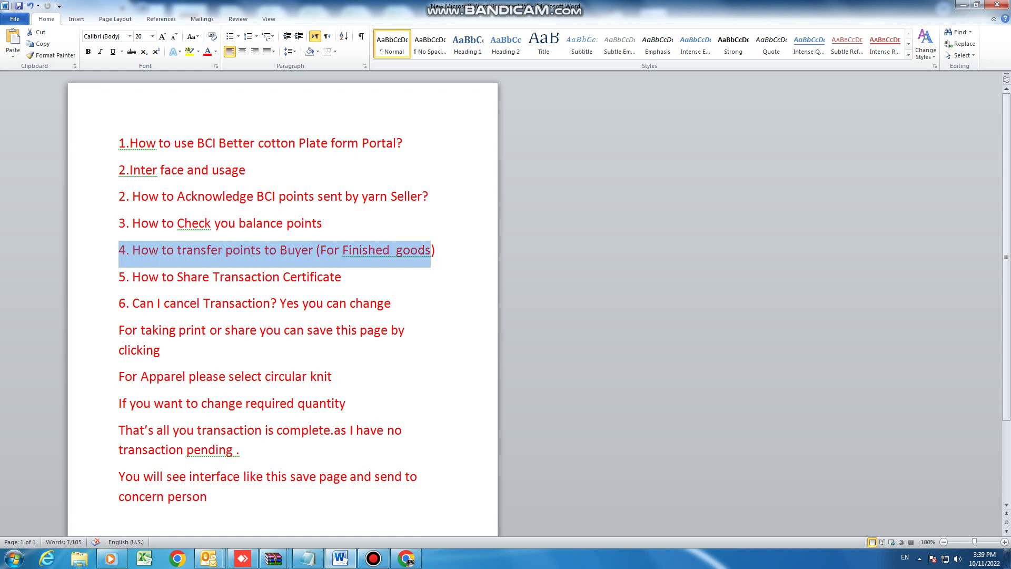
{"action": "left_click", "coordinate": [406, 558]}
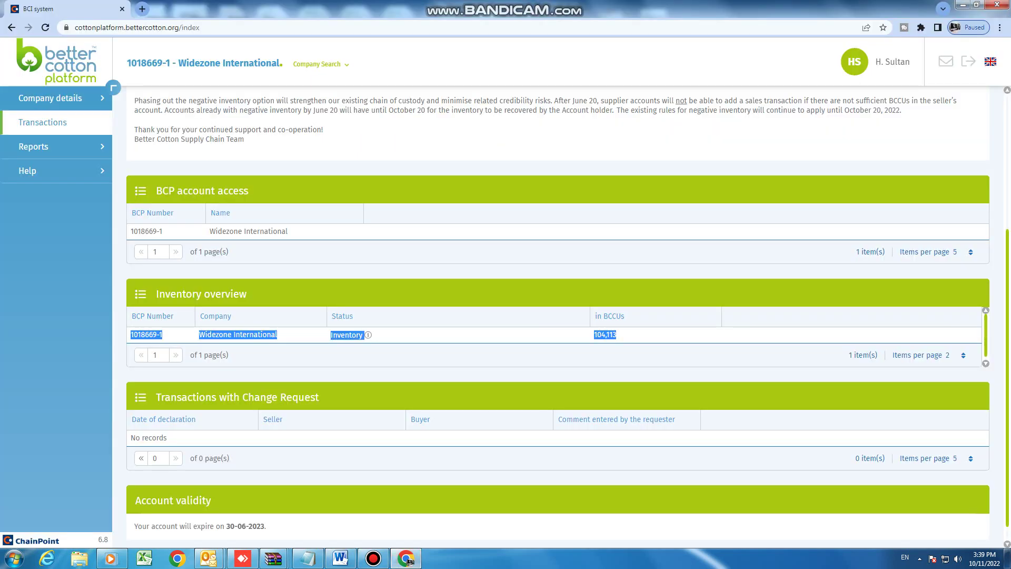
Step: Start a new transaction as a Sale of an End Product with the fabric category Apparel - Circular Knits
{"action": "left_click", "coordinate": [42, 122]}
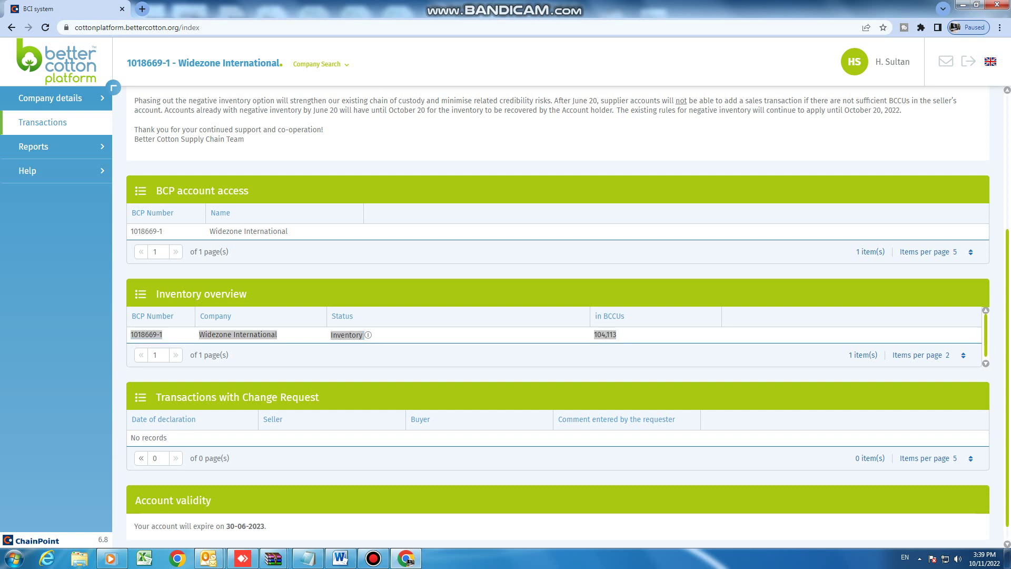
{"action": "left_click", "coordinate": [42, 122]}
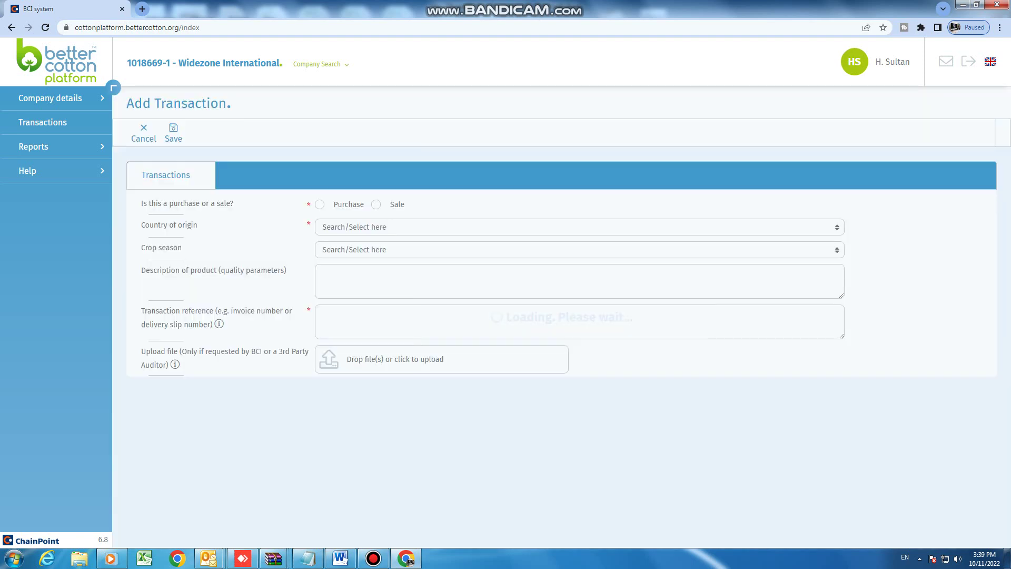
{"action": "left_click", "coordinate": [375, 204]}
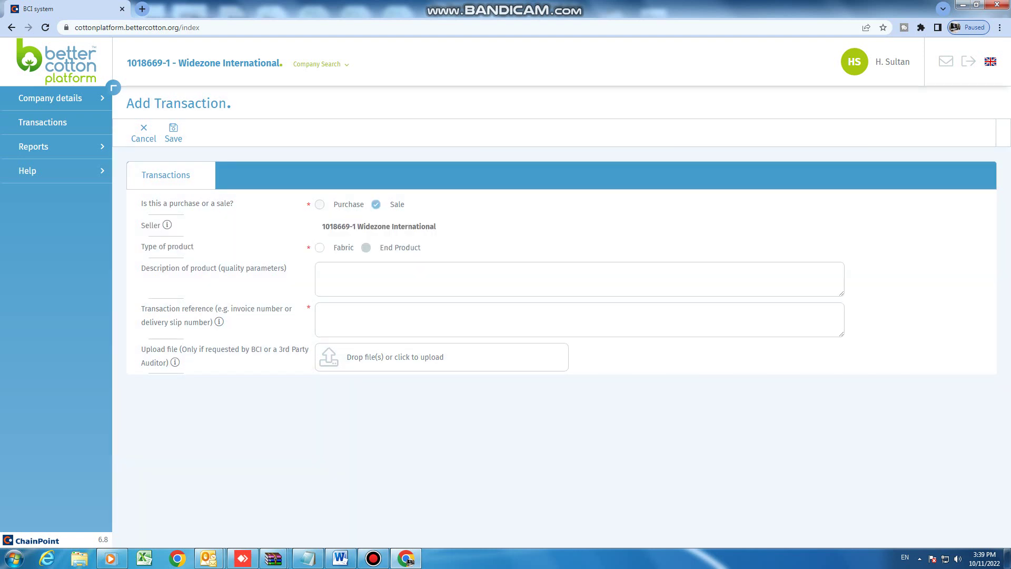
{"action": "left_click", "coordinate": [366, 248]}
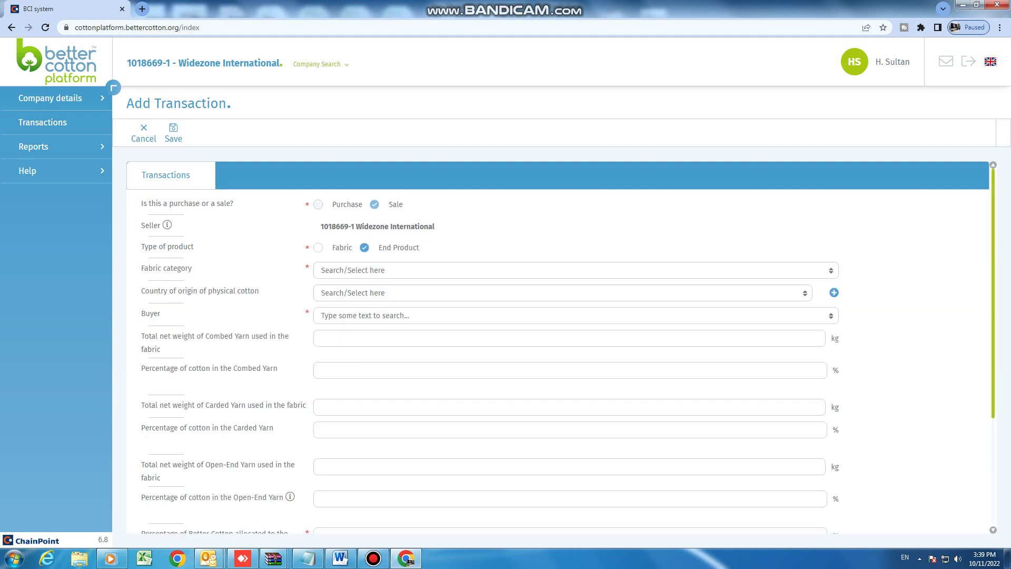
{"action": "left_click", "coordinate": [369, 270]}
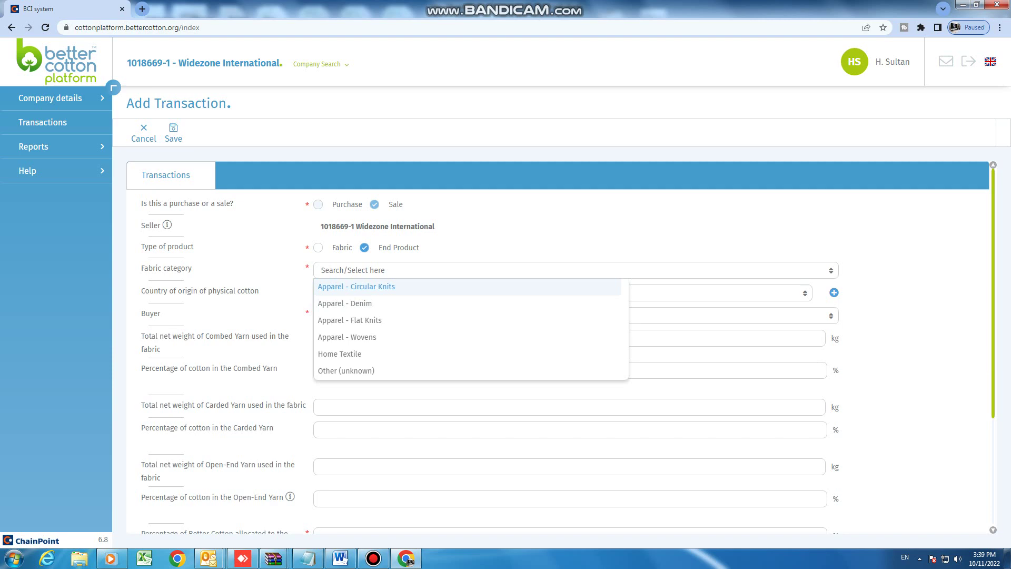
{"action": "left_click", "coordinate": [356, 286]}
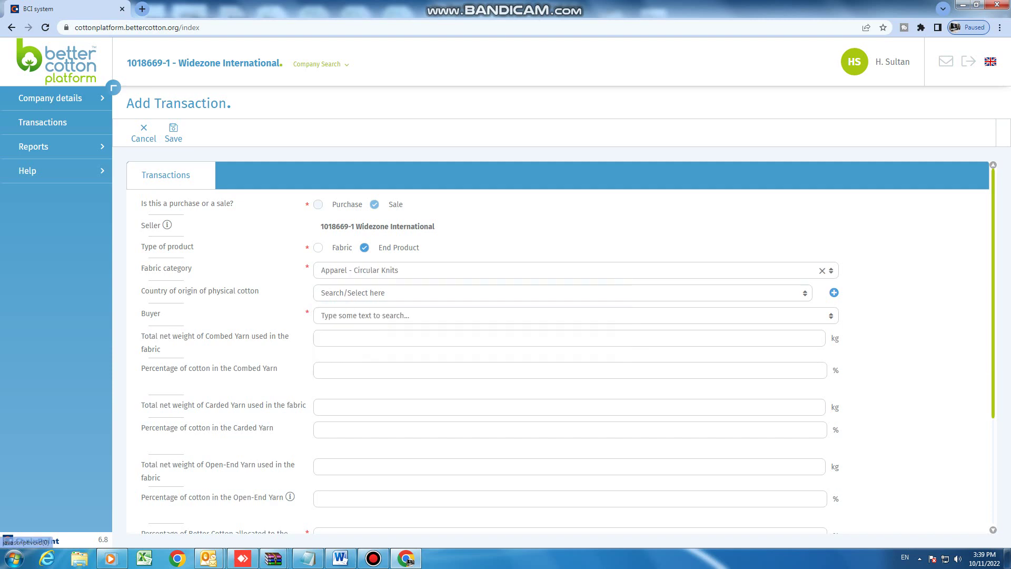
Step: Switch to the Word document and highlight the line "For Apparel please select circular knit"
{"action": "left_click", "coordinate": [340, 557]}
{"action": "key", "text": "alt+Tab"}
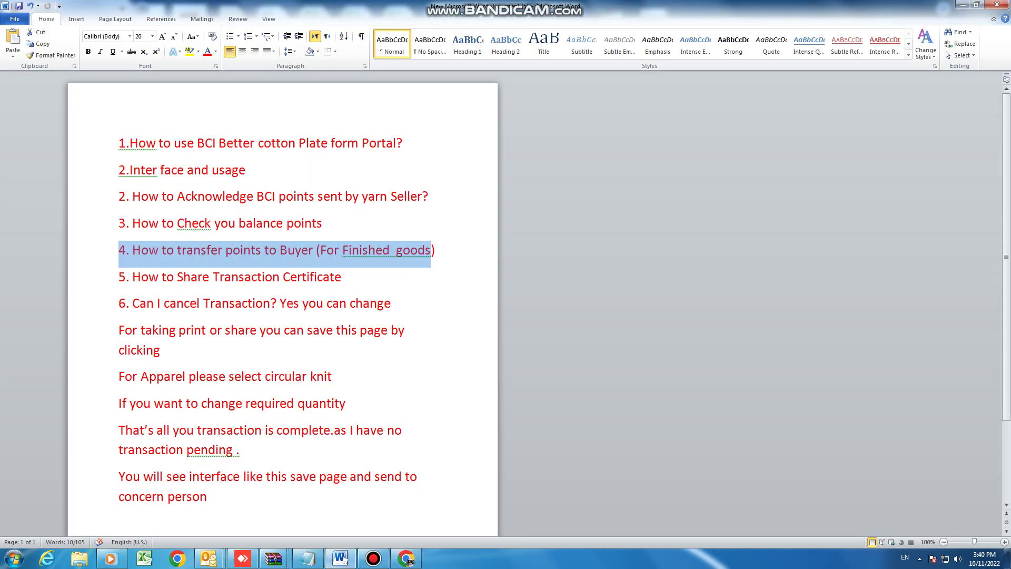
{"action": "left_click_drag", "start_coordinate": [119, 377], "coordinate": [339, 377]}
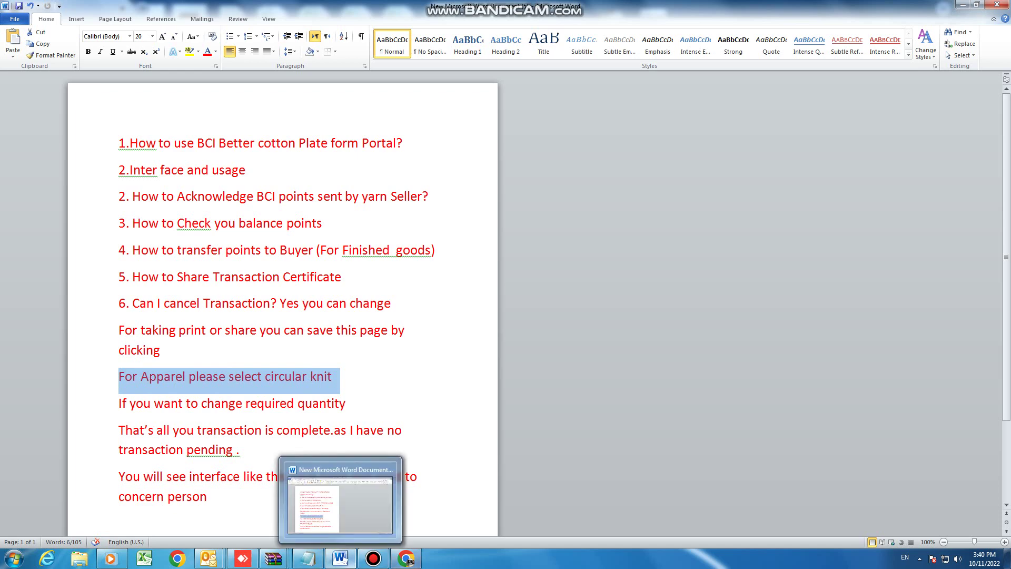
Step: Return to Chrome and set the country of origin of physical cotton to Pakistan
{"action": "left_click", "coordinate": [406, 558]}
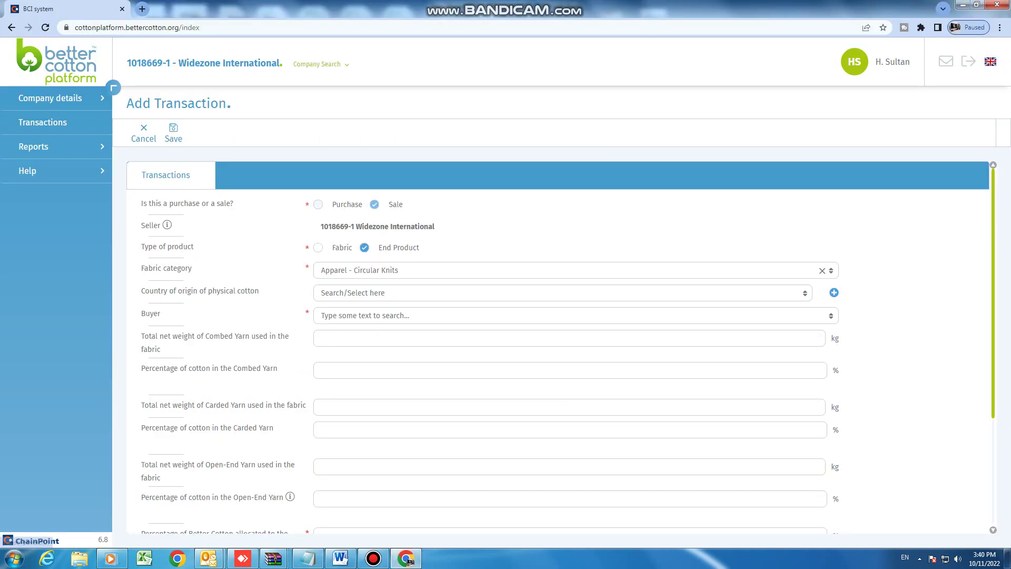
{"action": "left_click", "coordinate": [470, 293]}
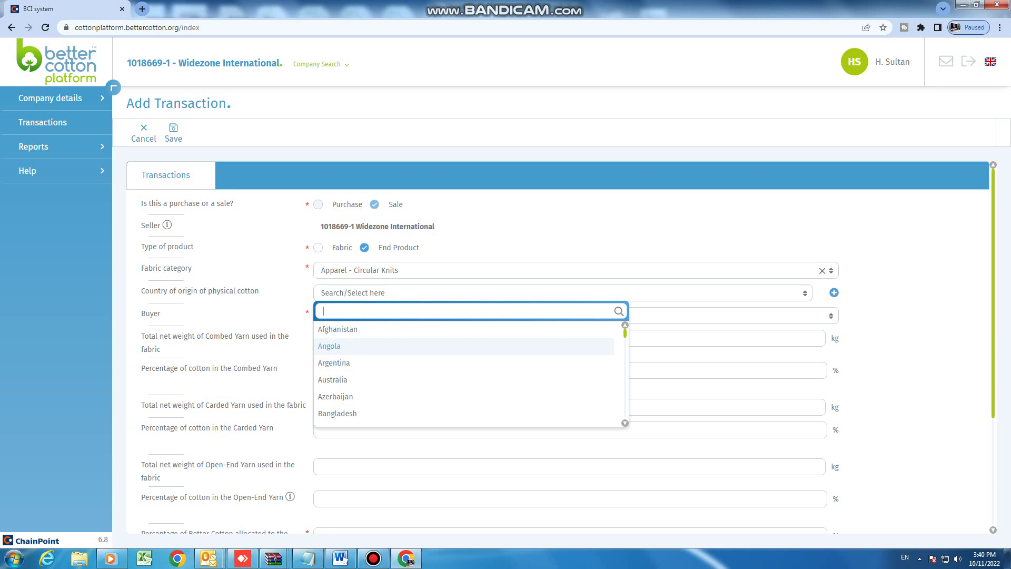
{"action": "type", "text": "pak"}
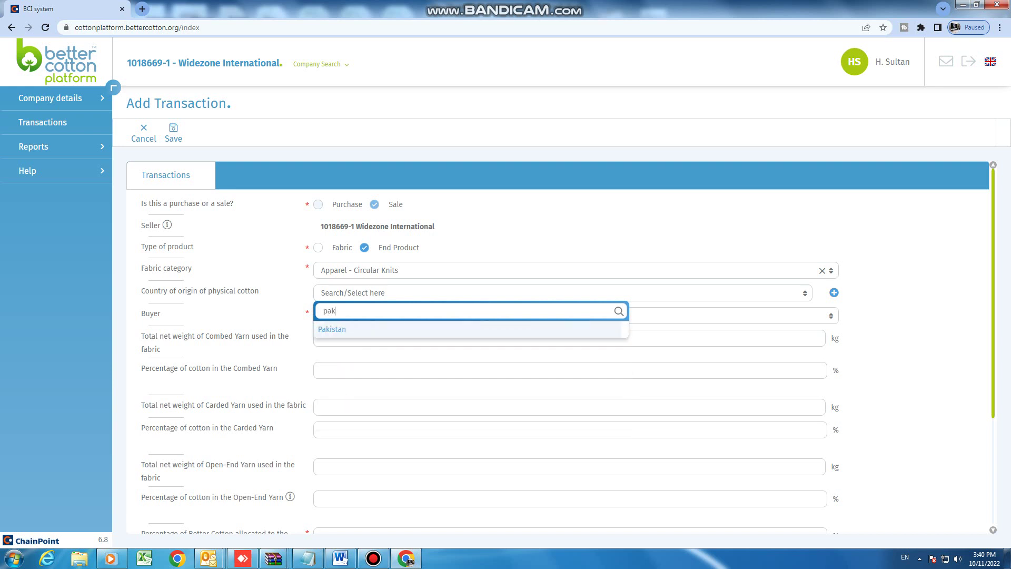
{"action": "key", "text": "Return"}
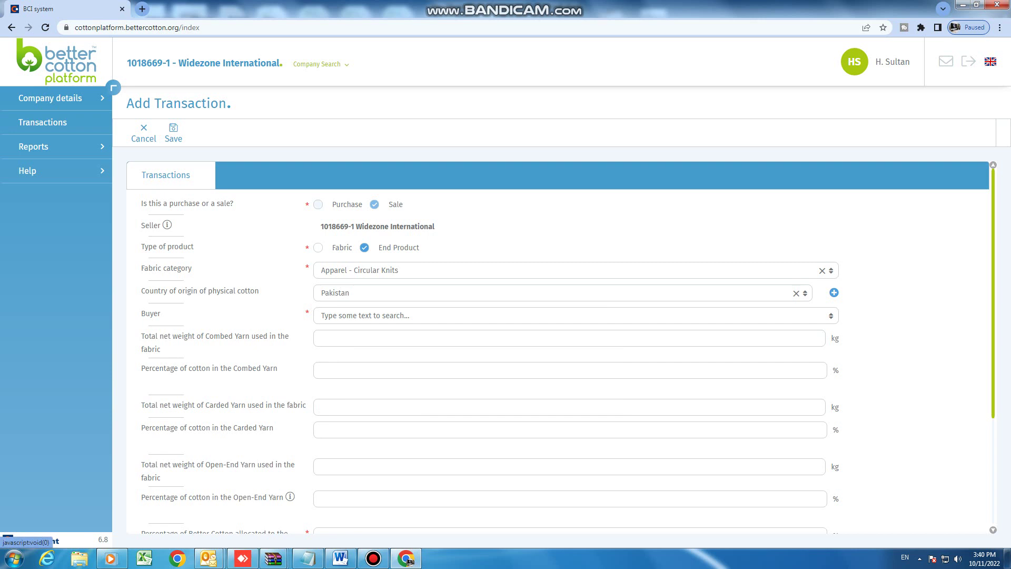
Step: Search the buyers for "pull" and choose Inditex - Pull&Bear-JoinLife as the transaction's buyer
{"action": "left_click", "coordinate": [470, 315]}
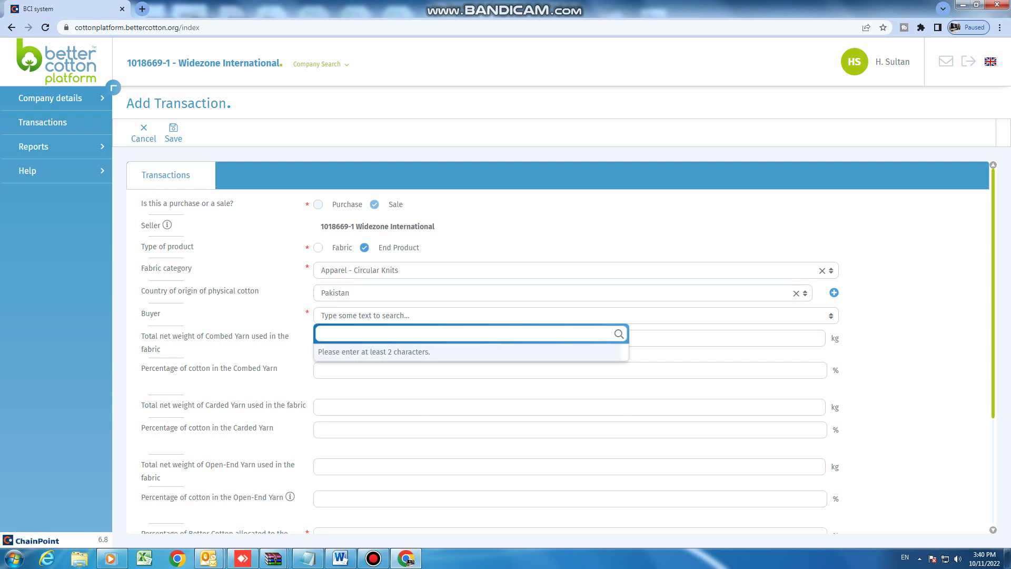
{"action": "type", "text": "p"}
{"action": "key", "text": "BackSpace"}
{"action": "key", "text": "Escape"}
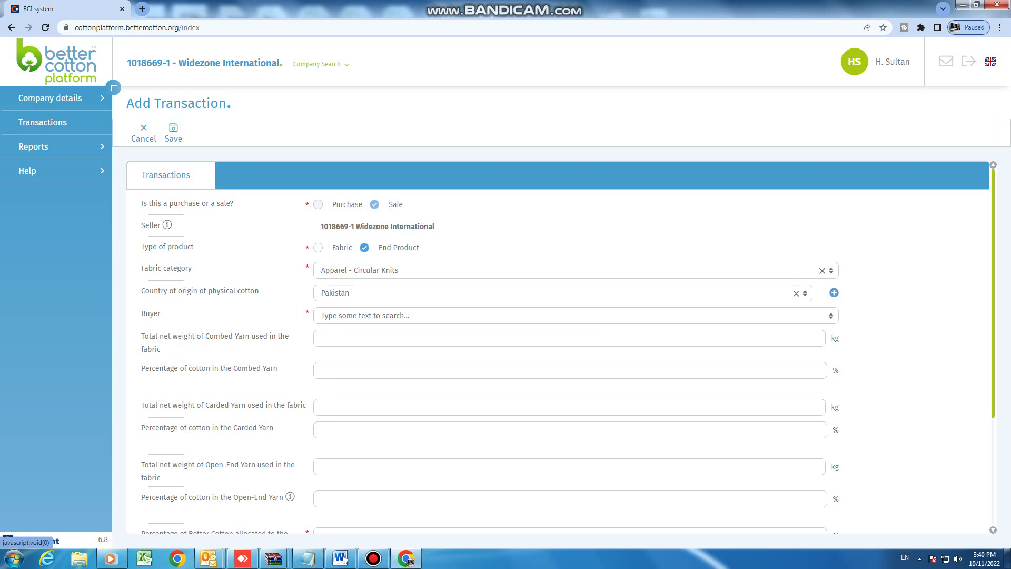
{"action": "left_click", "coordinate": [470, 315]}
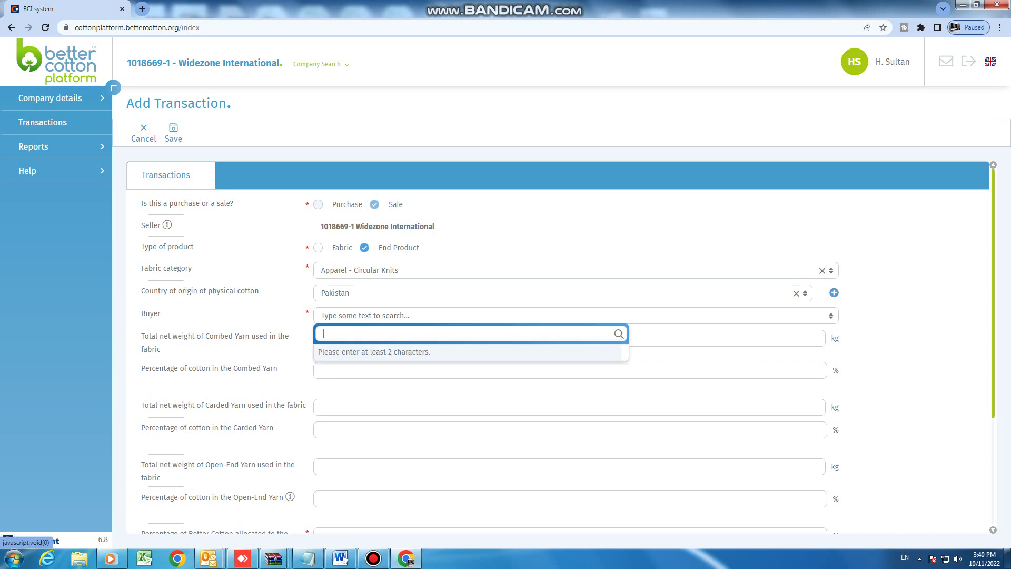
{"action": "type", "text": "pull"}
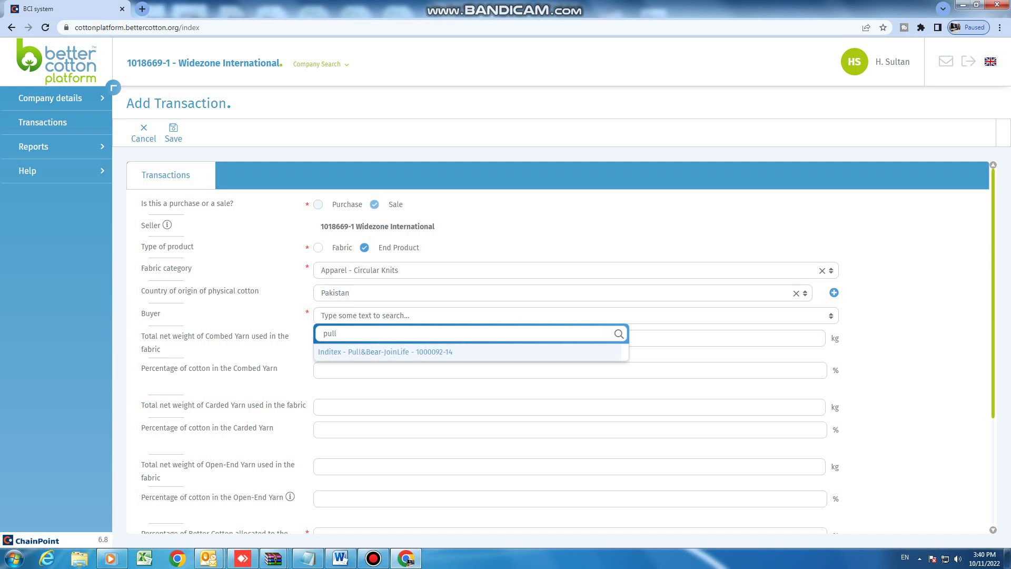
{"action": "key", "text": "Return"}
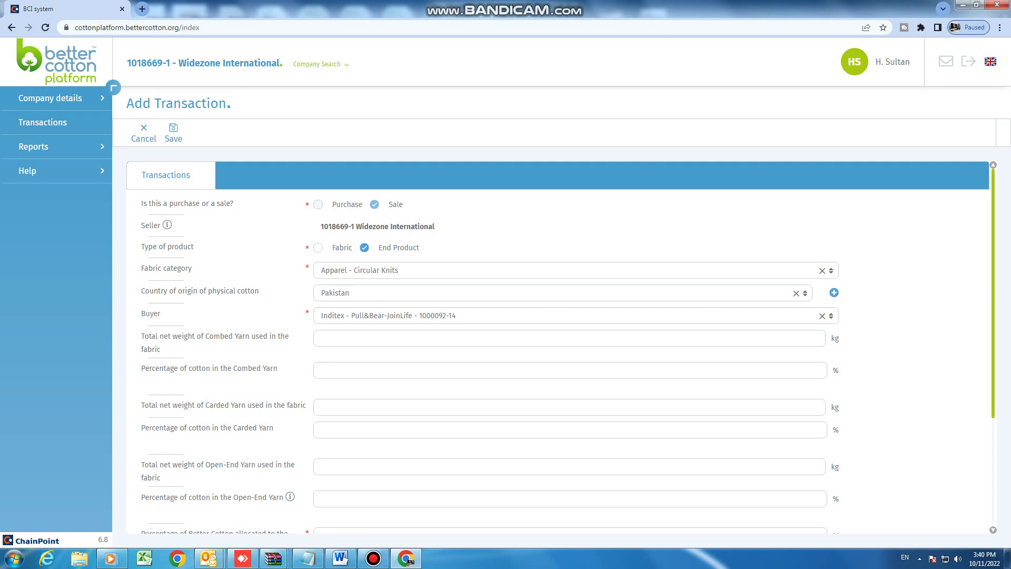
Step: Highlight the form label "Percentage of cotton in the Combed Yarn"
{"action": "left_click_drag", "start_coordinate": [145, 368], "coordinate": [278, 369]}
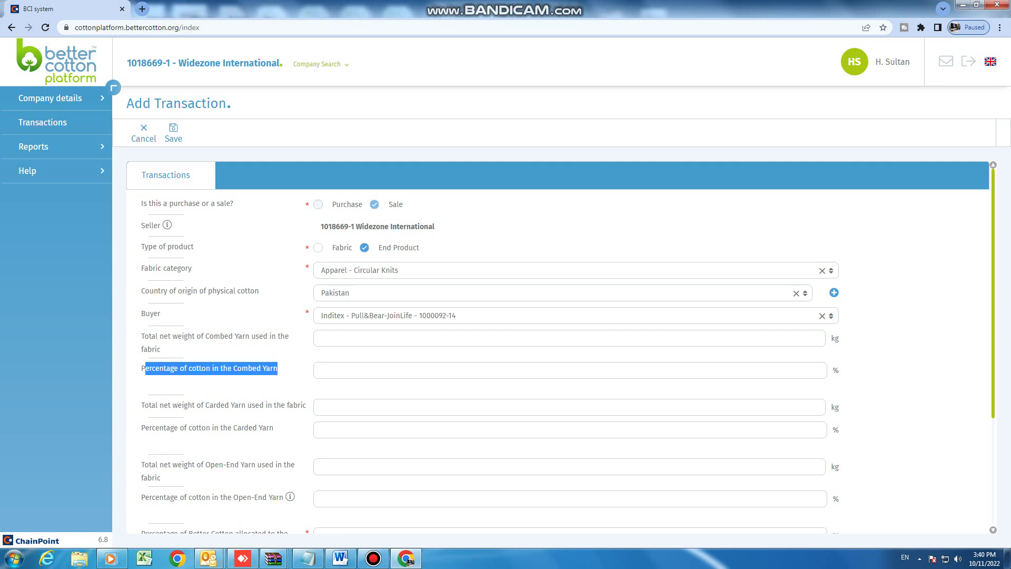
{"action": "left_click", "coordinate": [278, 368]}
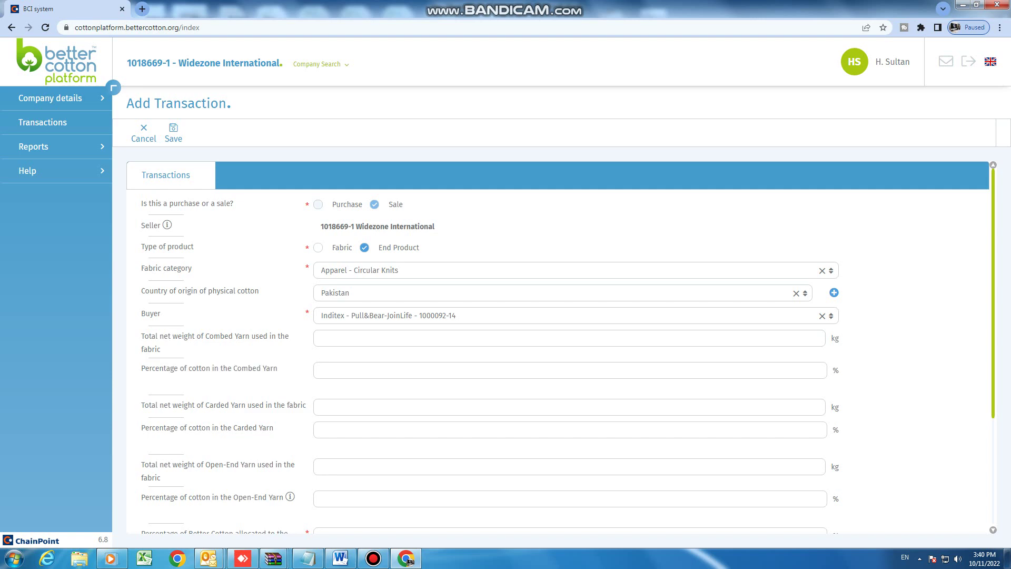
{"action": "left_click_drag", "start_coordinate": [141, 368], "coordinate": [278, 368]}
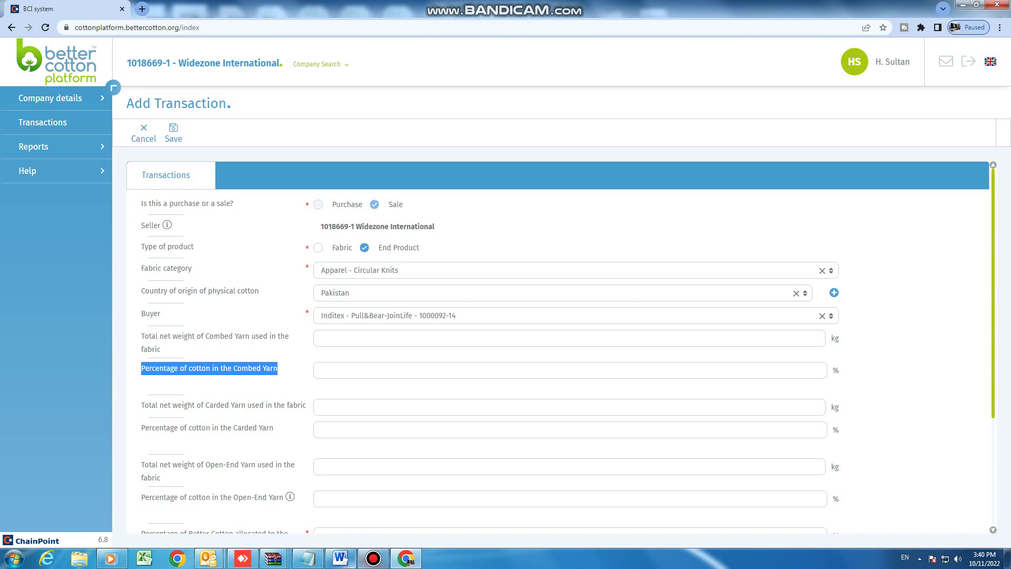
Step: Switch to the Word document and add the closing line "We Use carded Yarn you can select what ever you use"
{"action": "left_click", "coordinate": [340, 558]}
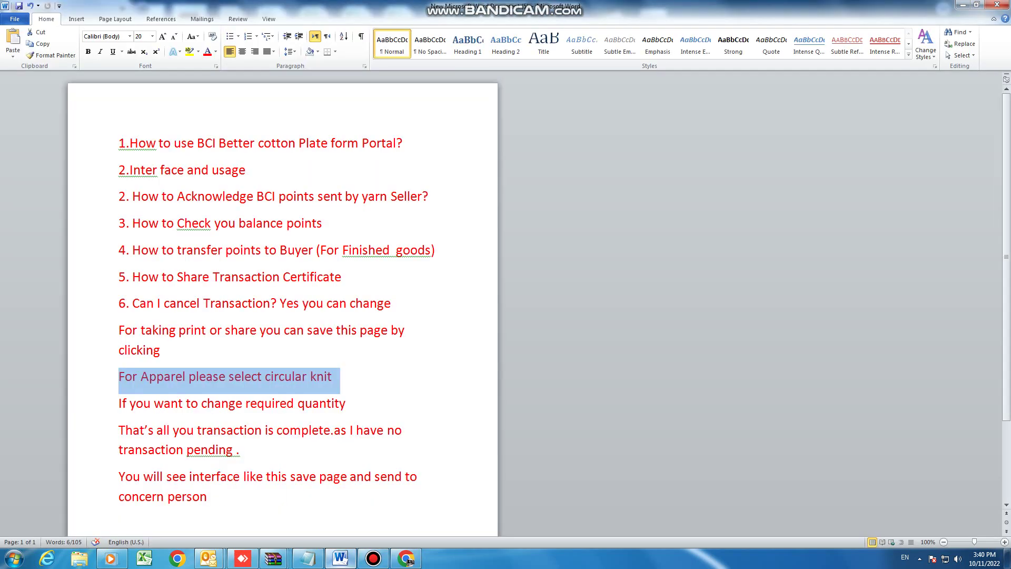
{"action": "scroll", "coordinate": [282, 305], "scroll_direction": "down", "scroll_amount": 3}
{"action": "left_click", "coordinate": [119, 421]}
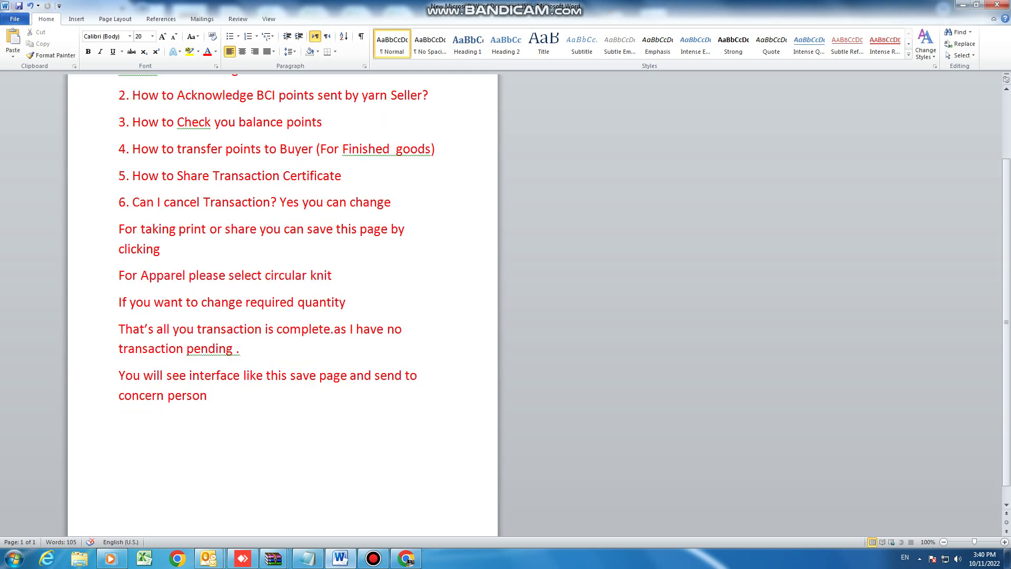
{"action": "type", "text": "We y"}
{"action": "key", "text": "BackSpace"}
{"action": "type", "text": "Use carded "}
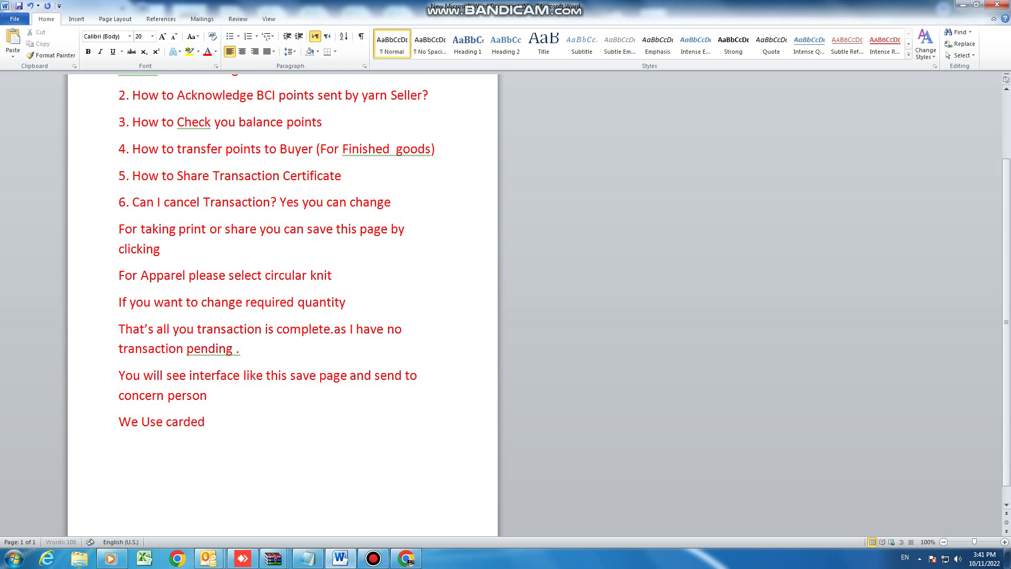
{"action": "type", "text": "you can select"}
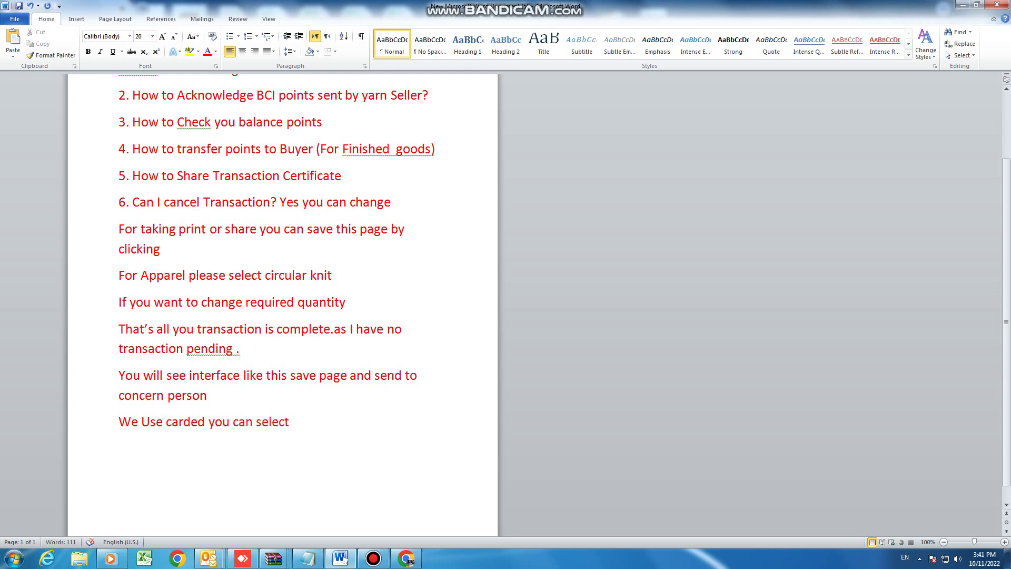
{"action": "type", "text": " whate"}
{"action": "left_click", "coordinate": [209, 422]}
{"action": "type", "text": "Yarn"}
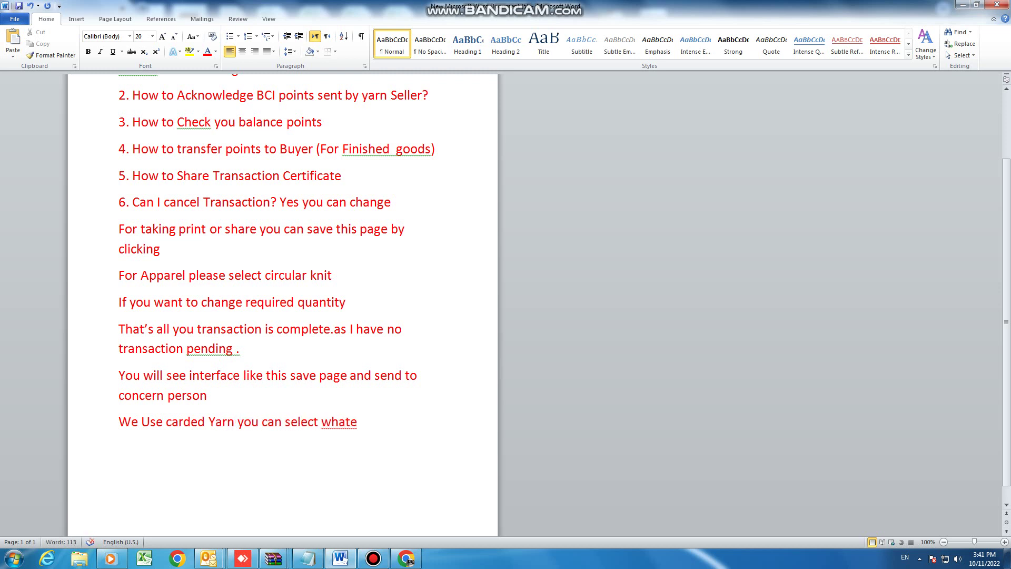
{"action": "key", "text": "End"}
{"action": "key", "text": "BackSpace"}
{"action": "type", "text": "ever you use"}
Step: Return to Chrome, dismiss the Windows color scheme prompt, and enter 100% cotton and 2000 kg total net weight for the Carded Yarn
{"action": "left_click", "coordinate": [405, 558]}
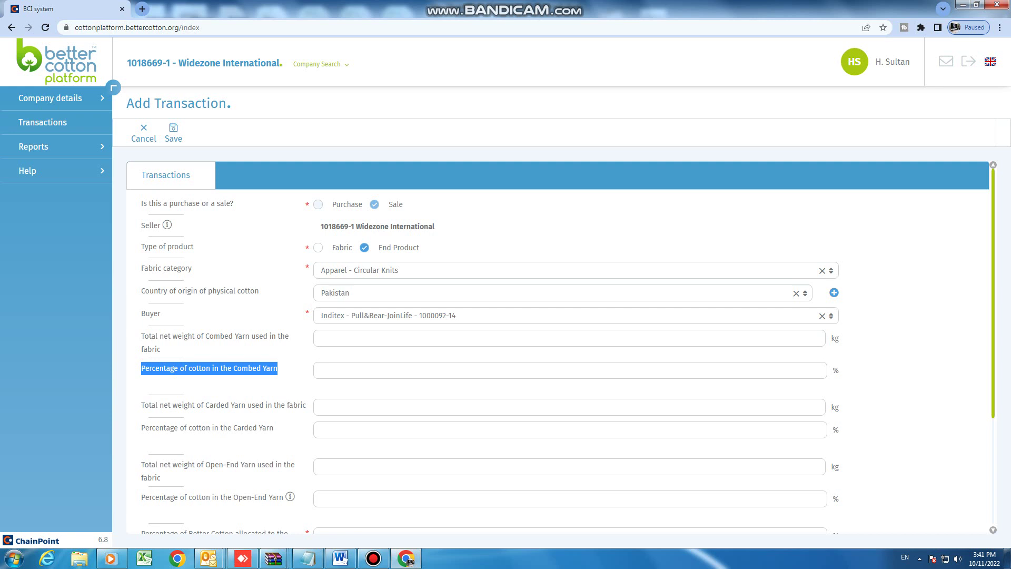
{"action": "scroll", "coordinate": [558, 360], "scroll_direction": "down", "scroll_amount": 2}
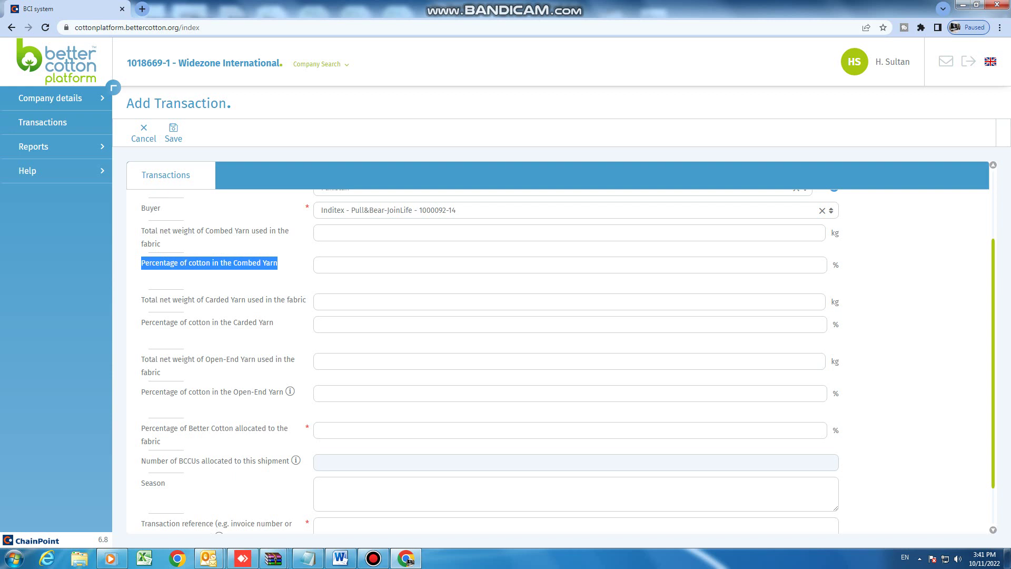
{"action": "left_click", "coordinate": [321, 324]}
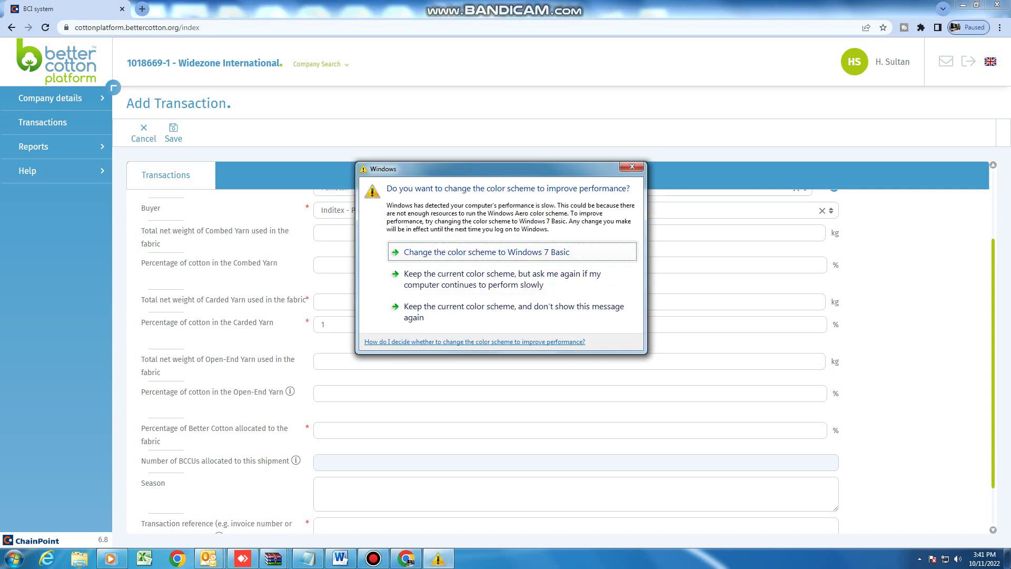
{"action": "left_click", "coordinate": [632, 167]}
{"action": "left_click", "coordinate": [375, 324]}
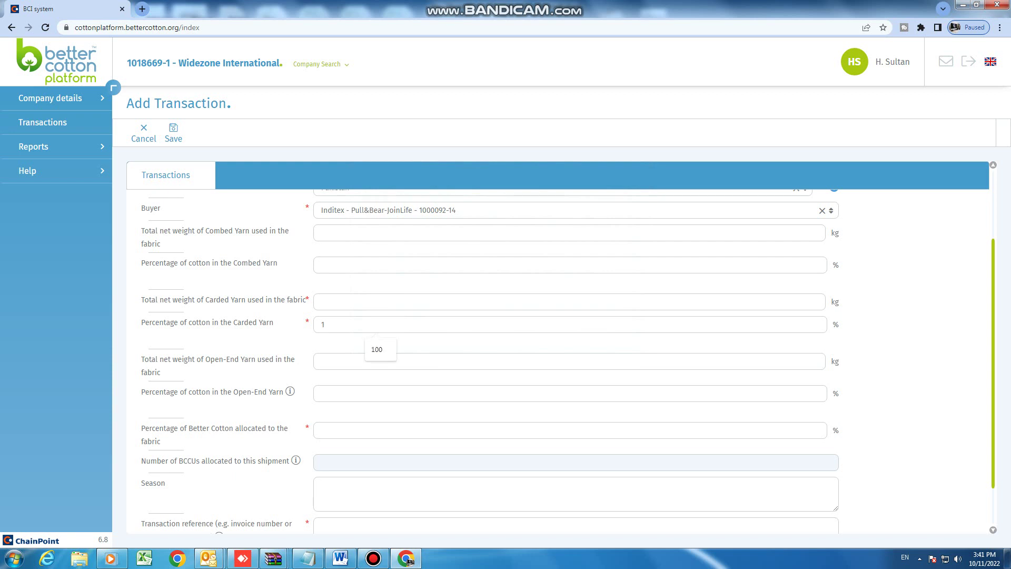
{"action": "key", "text": "Down"}
{"action": "key", "text": "Return"}
{"action": "left_click", "coordinate": [322, 302]}
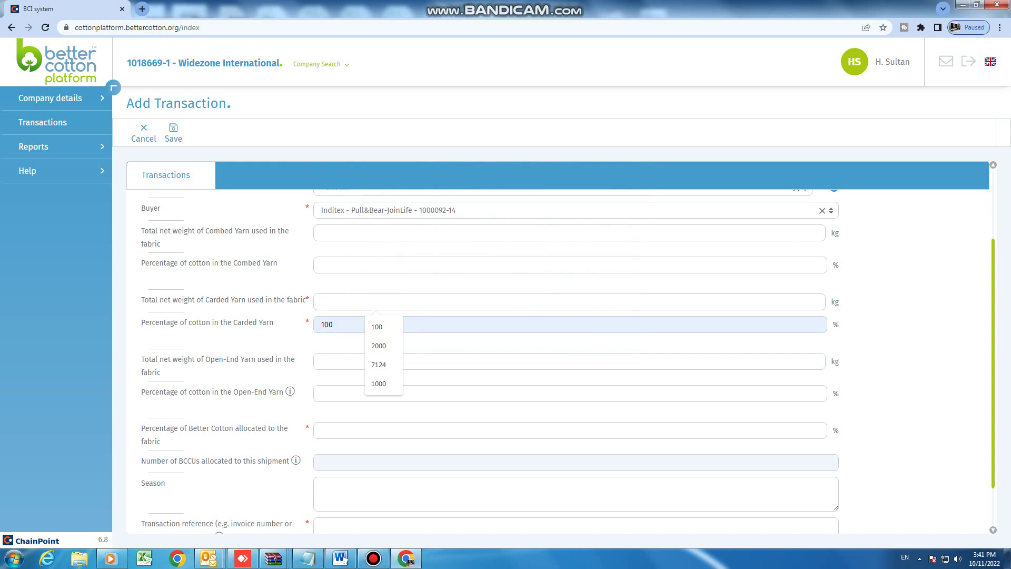
{"action": "type", "text": "2000"}
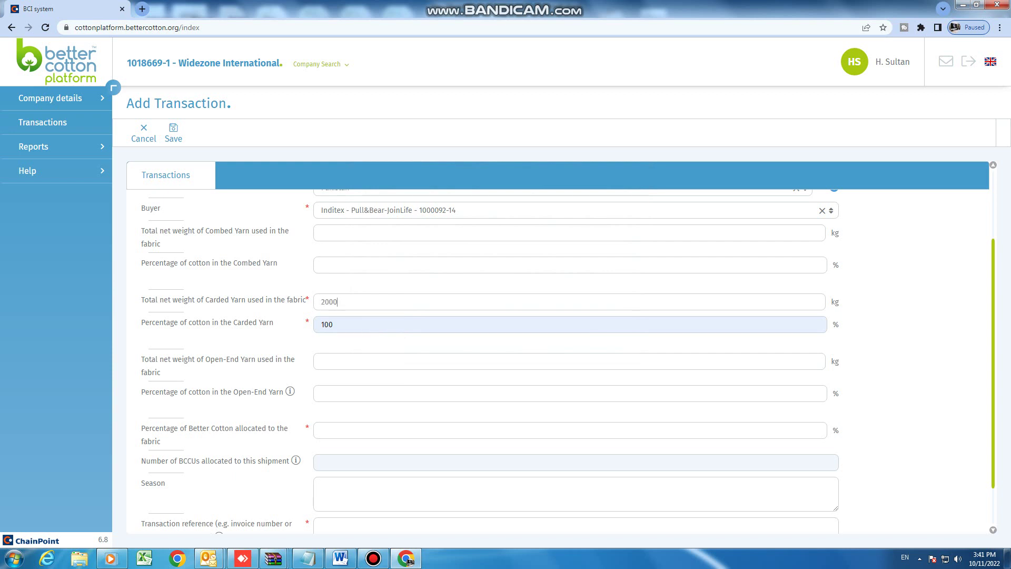
Step: Set the percentage of Better Cotton allocated to the fabric to 100
{"action": "left_click", "coordinate": [321, 361]}
{"action": "mouse_move", "coordinate": [290, 391]}
{"action": "left_click", "coordinate": [322, 431]}
{"action": "type", "text": "100"}
{"action": "key", "text": "Return"}
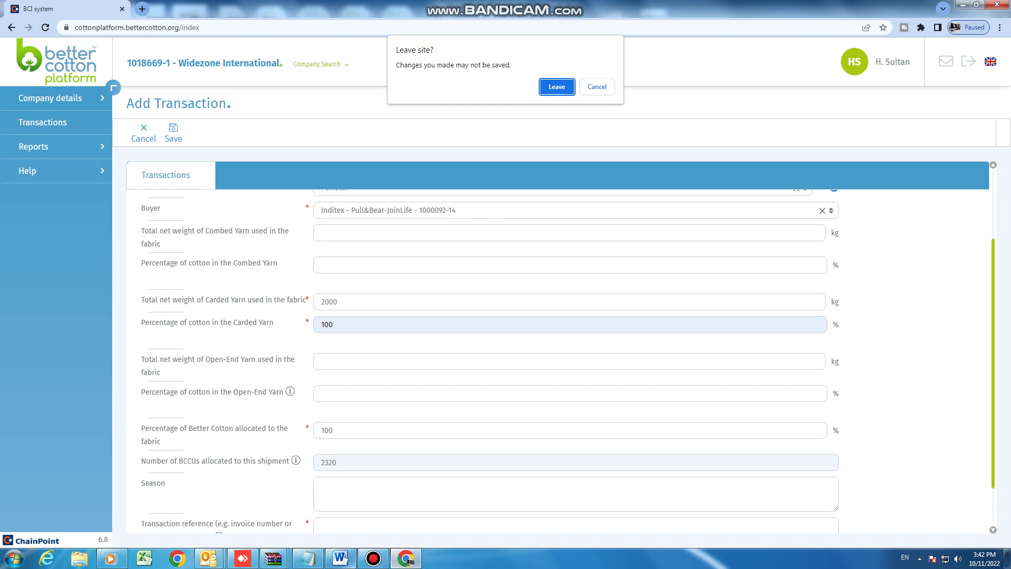
Step: Switch to the Word document and highlight the line "If you want to change required quantity"
{"action": "left_click", "coordinate": [340, 559]}
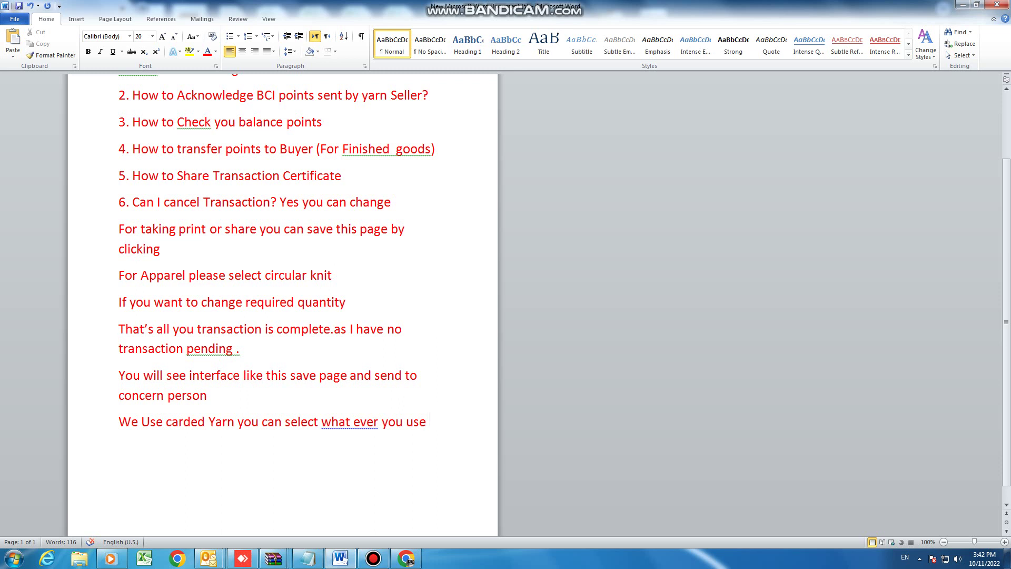
{"action": "left_click_drag", "start_coordinate": [118, 302], "coordinate": [354, 304]}
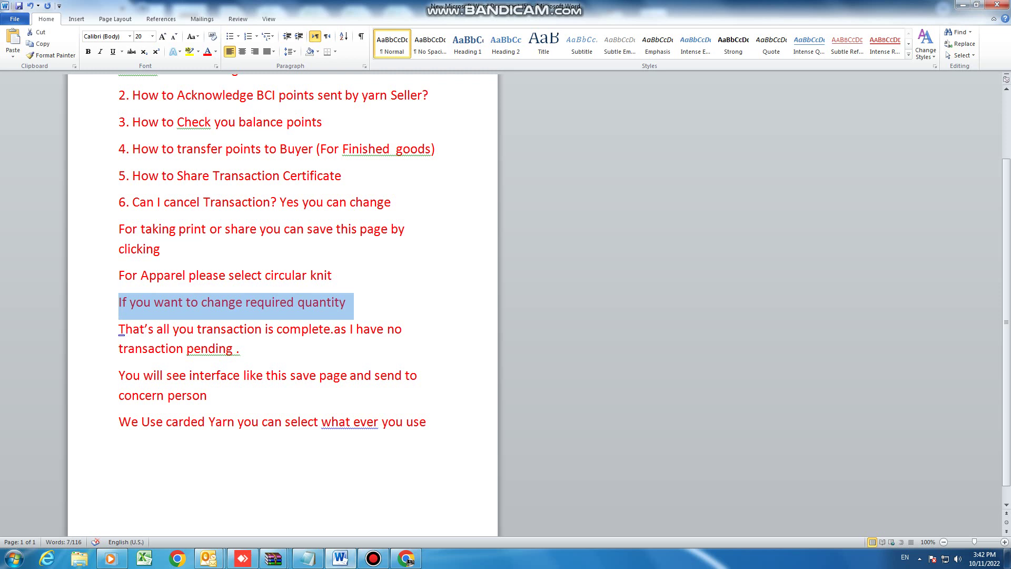
{"action": "left_click", "coordinate": [340, 558]}
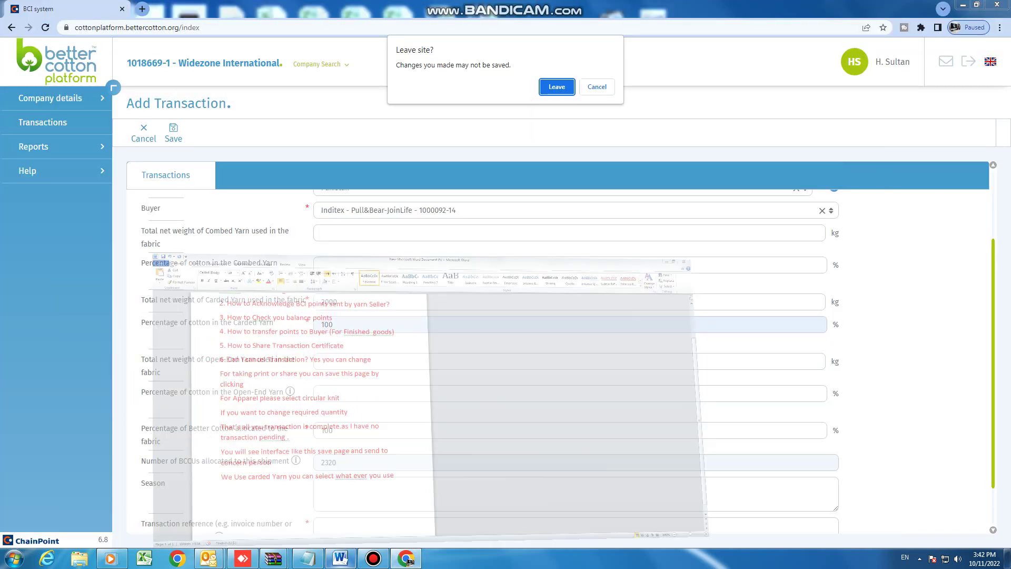
{"action": "left_click", "coordinate": [341, 558]}
{"action": "key", "text": "alt+Tab"}
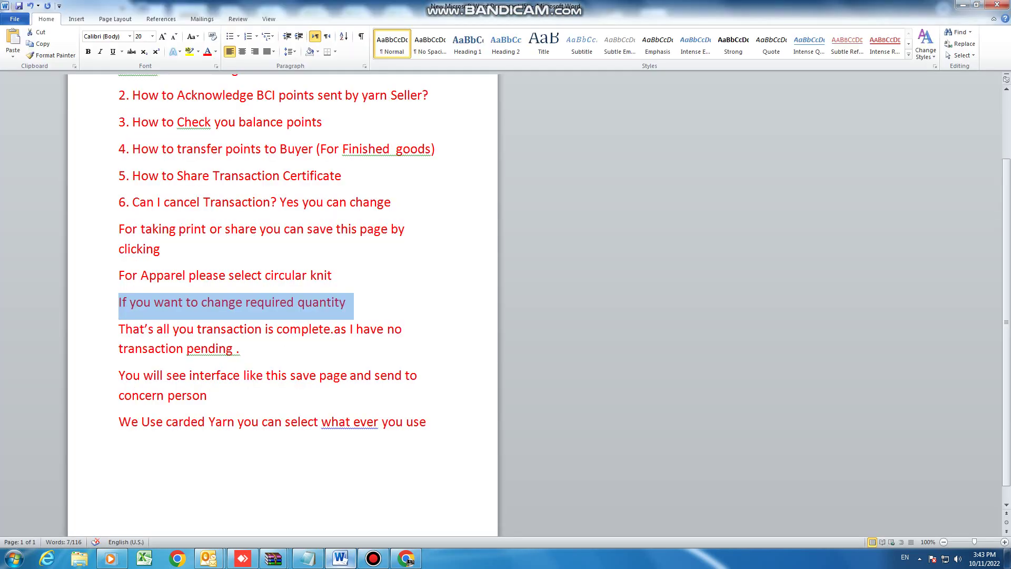
Step: Return to Chrome, stay on the transaction form, and set the total net weight of Carded Yarn used in the fabric to 7500 kg
{"action": "left_click", "coordinate": [406, 559]}
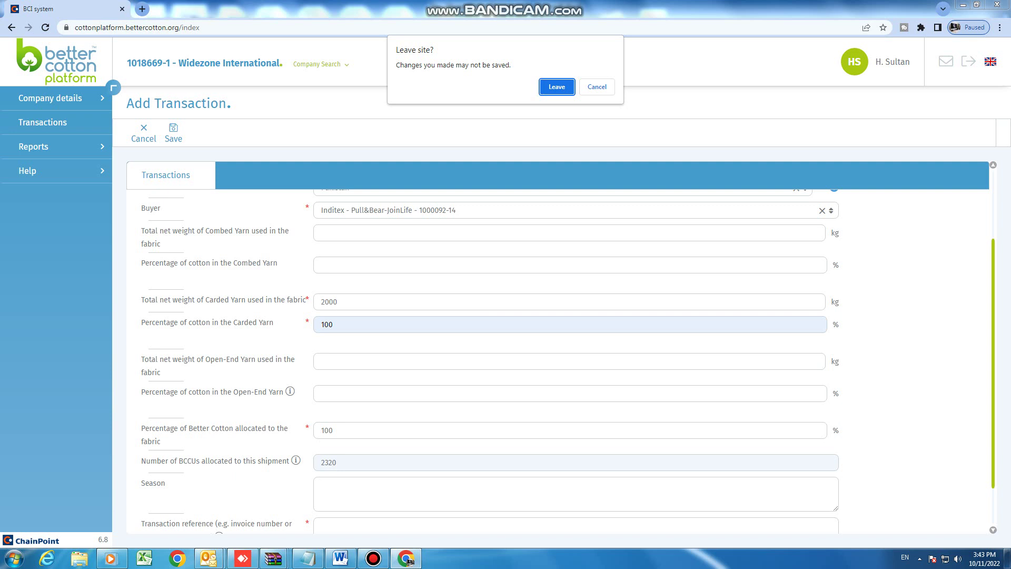
{"action": "left_click", "coordinate": [597, 87]}
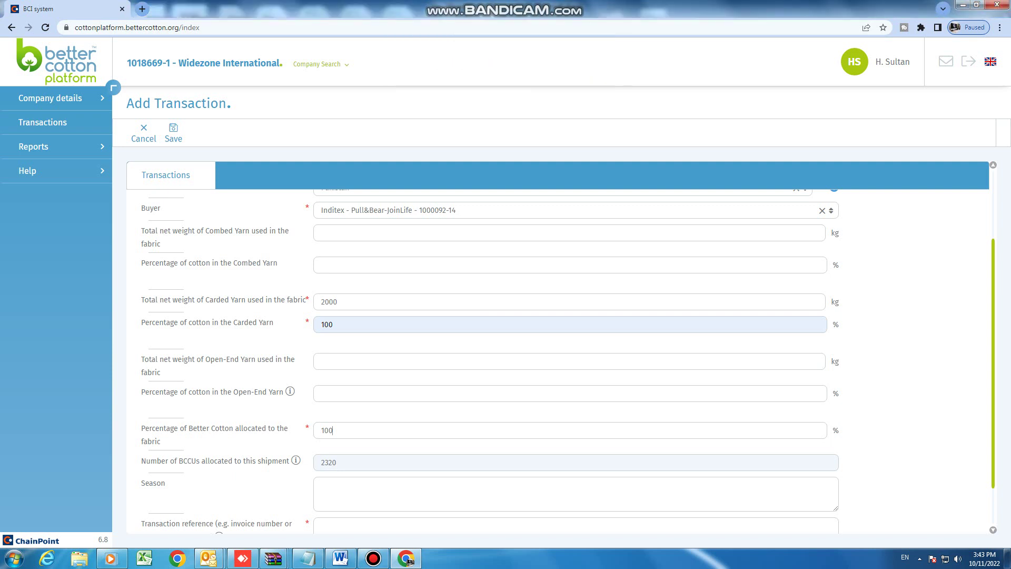
{"action": "key", "text": "BackSpace"}
{"action": "key", "text": "BackSpace"}
{"action": "key", "text": "BackSpace"}
{"action": "key", "text": "BackSpace"}
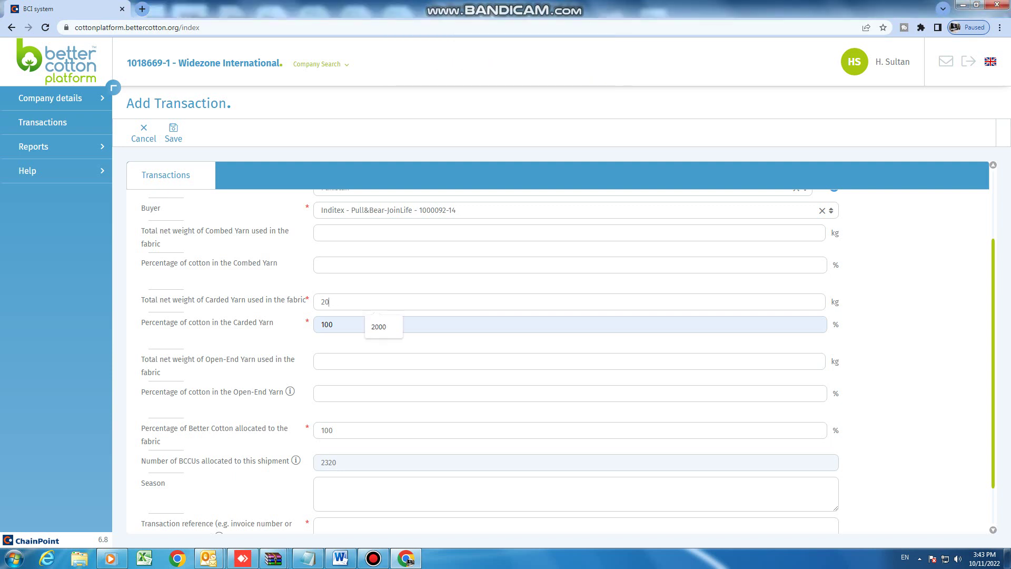
{"action": "type", "text": "7500"}
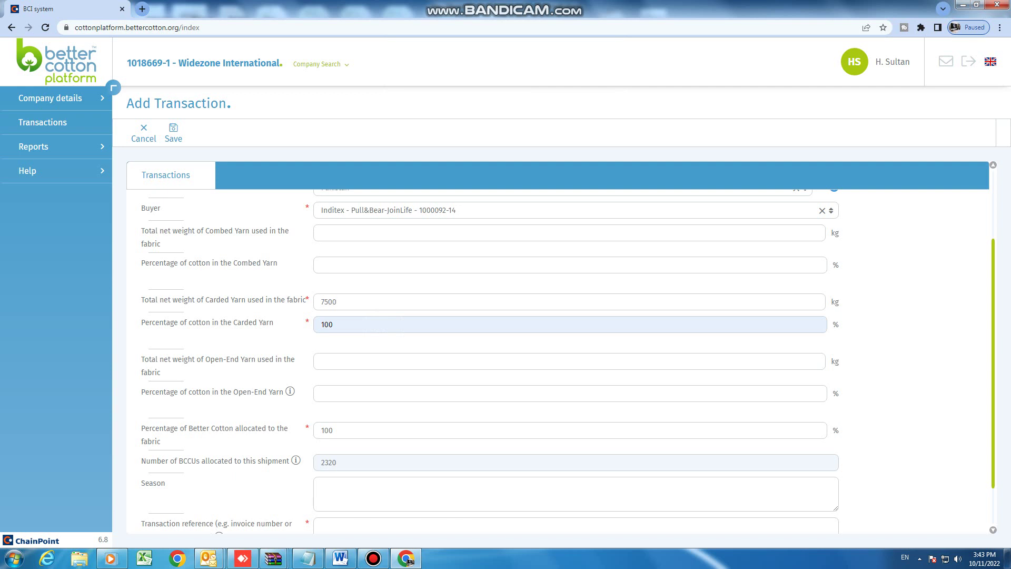
Step: Highlight the labels for the Carded Yarn's total net weight and the number of BCCUs allocated to this shipment
{"action": "left_click_drag", "start_coordinate": [144, 299], "coordinate": [307, 299]}
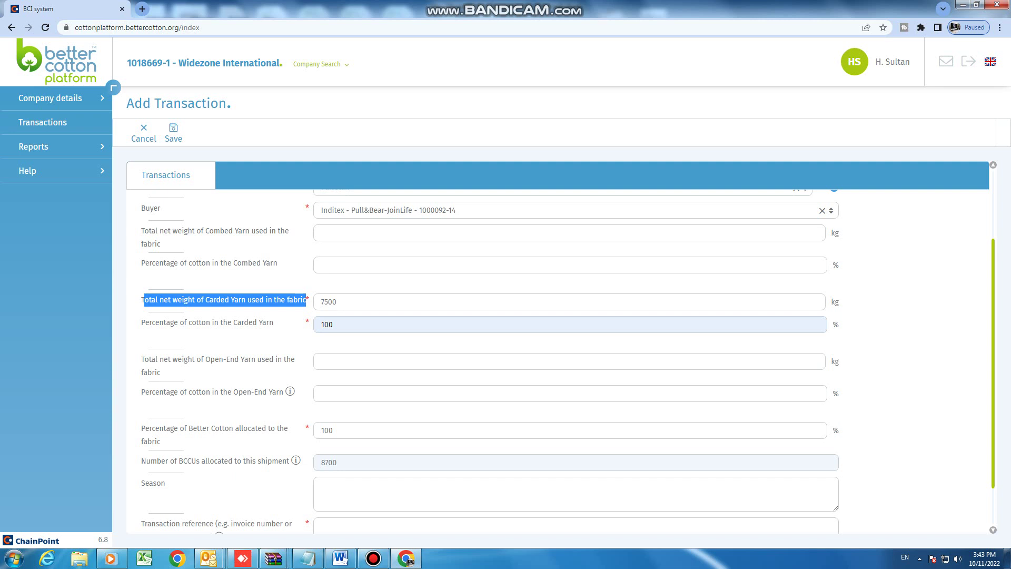
{"action": "scroll", "coordinate": [568, 361], "scroll_direction": "down", "scroll_amount": 1}
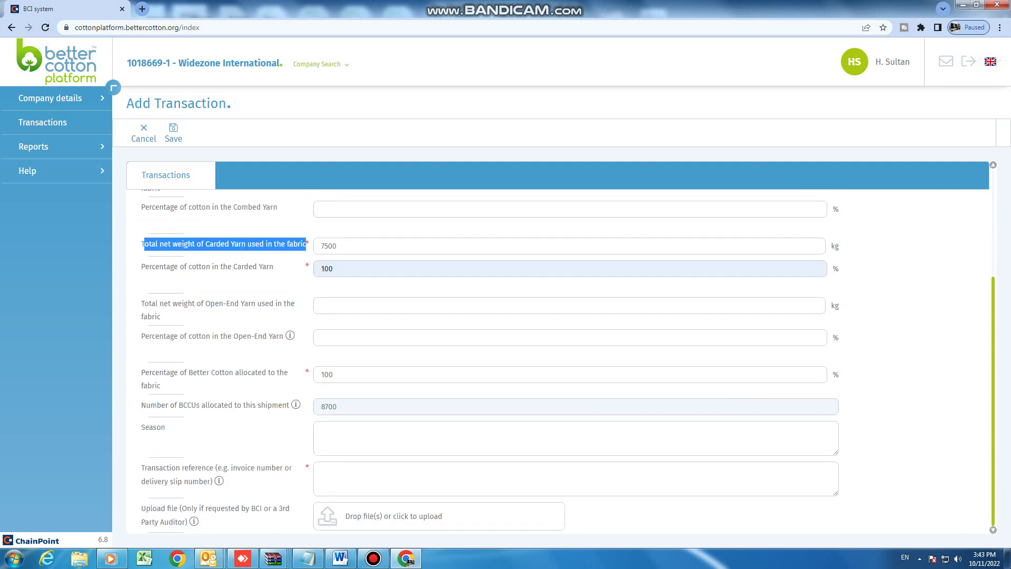
{"action": "left_click", "coordinate": [567, 362]}
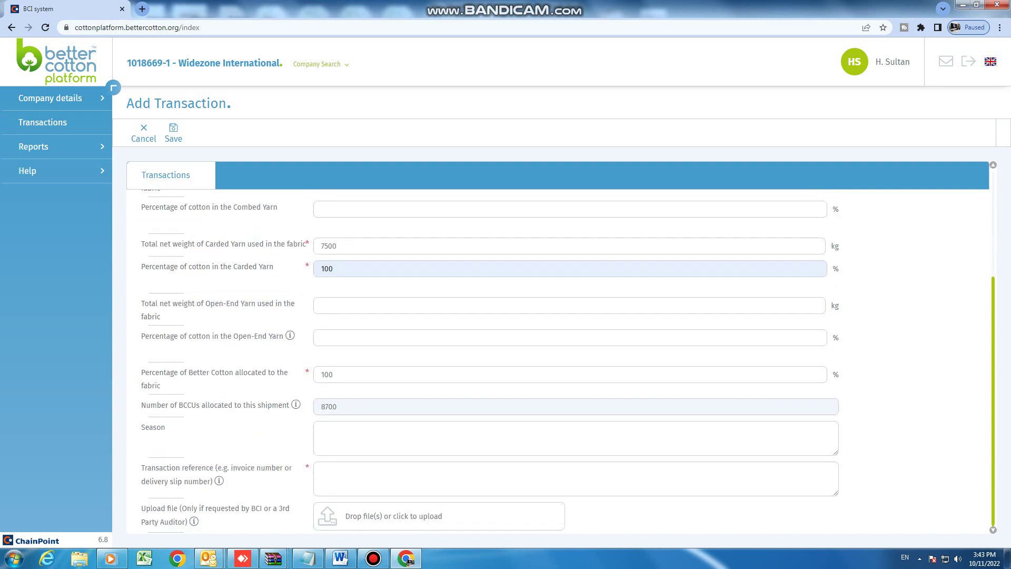
{"action": "left_click_drag", "start_coordinate": [141, 405], "coordinate": [291, 405]}
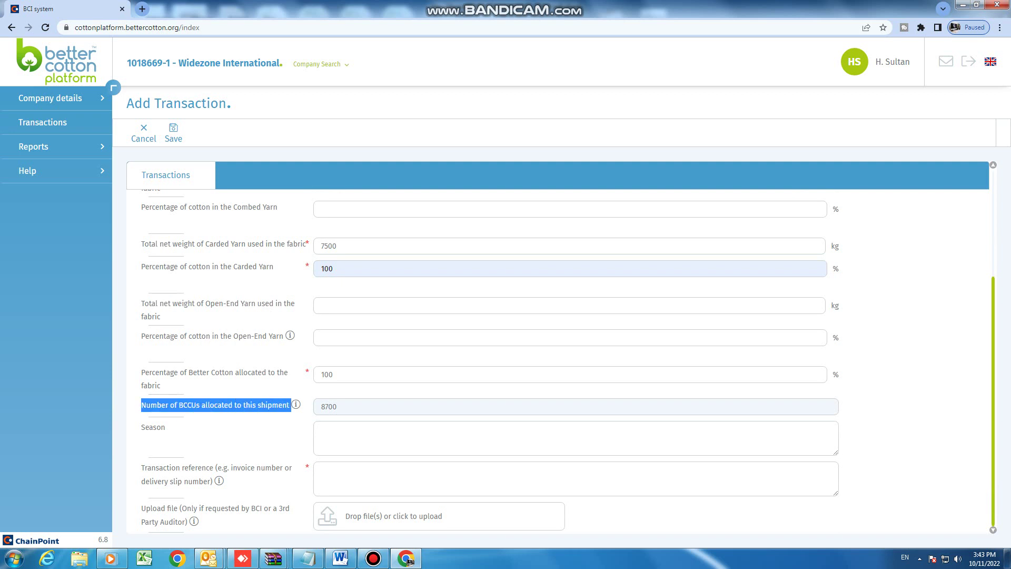
{"action": "scroll", "coordinate": [558, 362], "scroll_direction": "up", "scroll_amount": 3}
{"action": "scroll", "coordinate": [558, 362], "scroll_direction": "down", "scroll_amount": 3}
Step: Switch to the Word document and add a new last line starting with "You have to write only yarn"
{"action": "left_click", "coordinate": [341, 559]}
{"action": "left_click", "coordinate": [430, 421]}
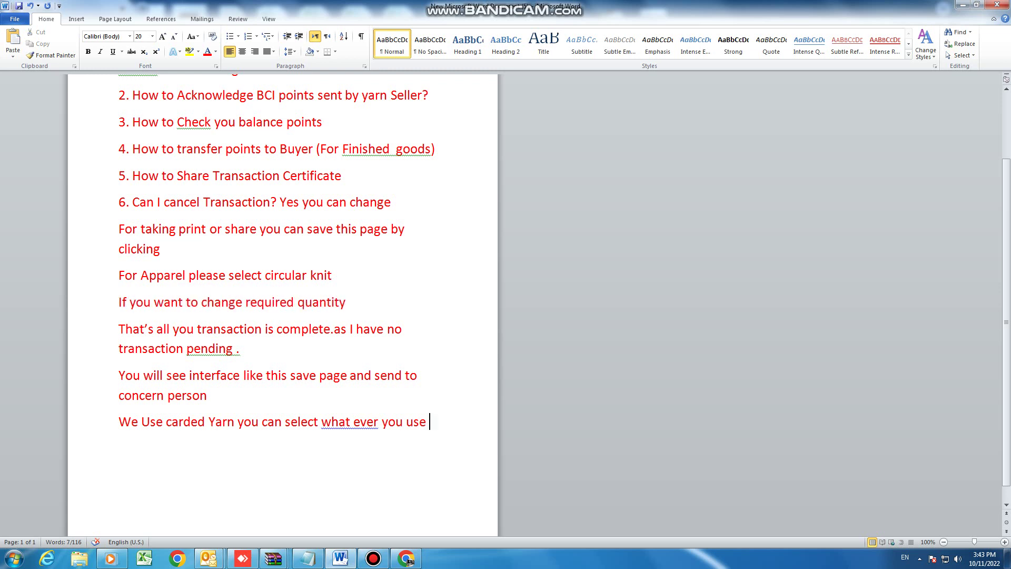
{"action": "key", "text": "Return"}
{"action": "type", "text": "You"}
{"action": "scroll", "coordinate": [282, 305], "scroll_direction": "down", "scroll_amount": 1}
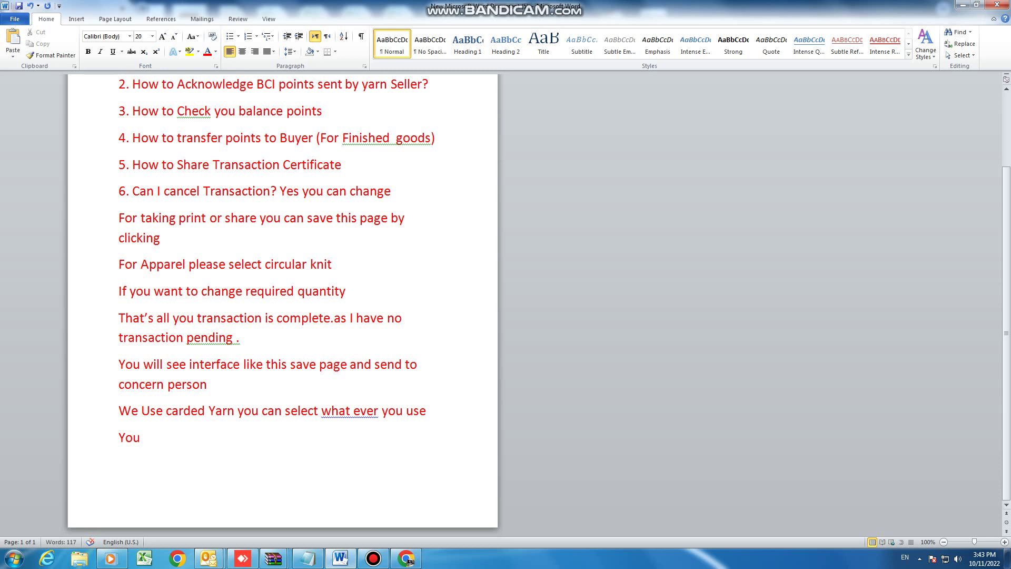
{"action": "type", "text": "have to write only"}
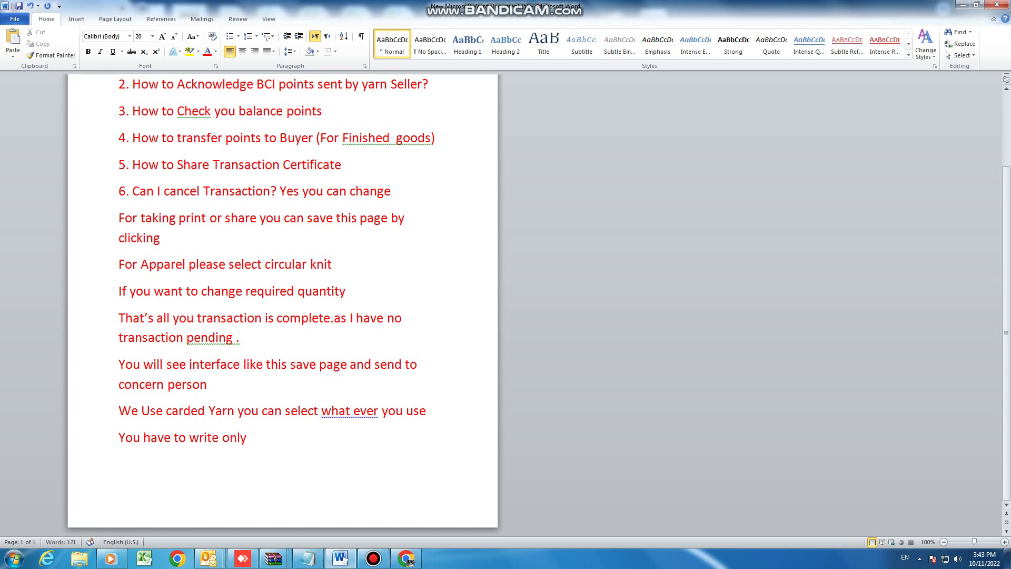
{"action": "type", "text": " yarn we"}
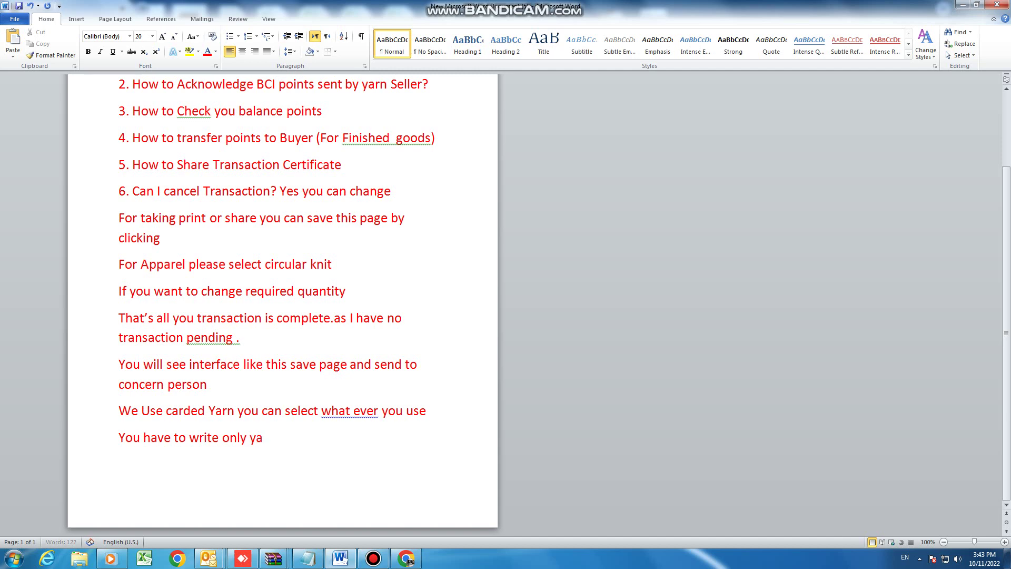